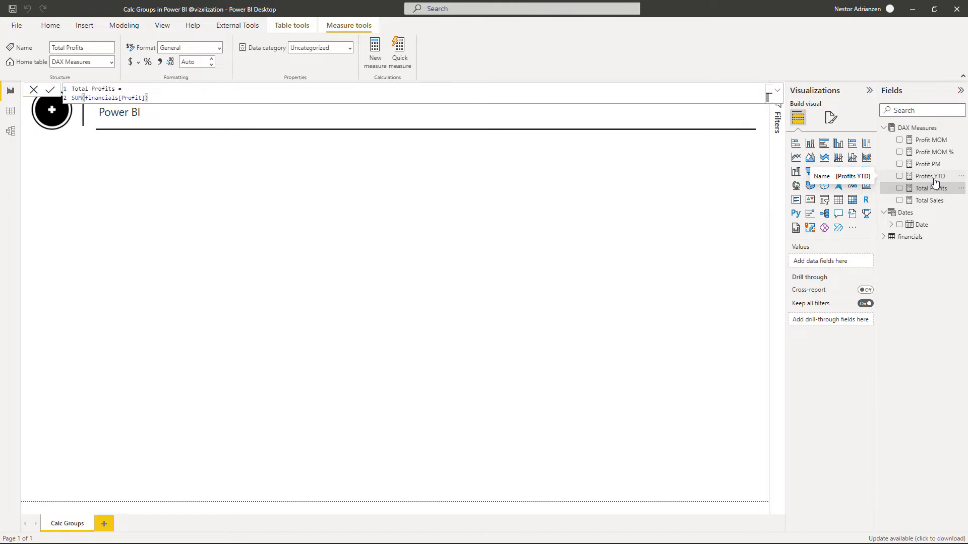
# Launch the Tabular Editor external tool on the current model and maximise its window.
pyautogui.click(551, 274)
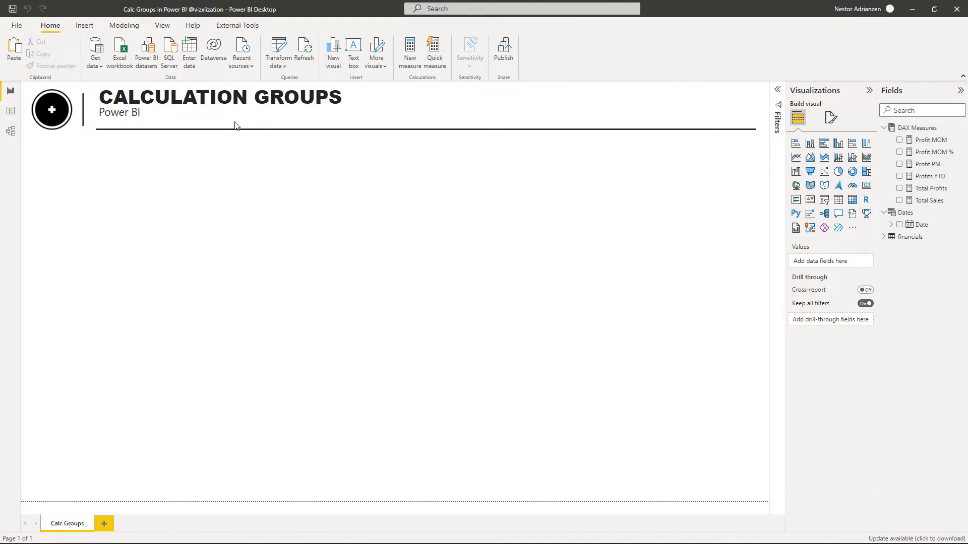
pyautogui.click(231, 29)
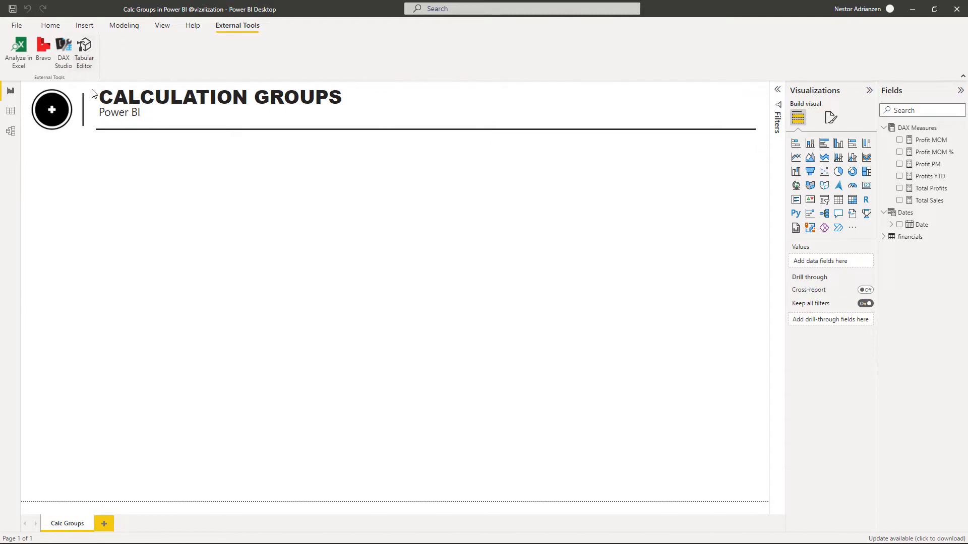
pyautogui.click(86, 54)
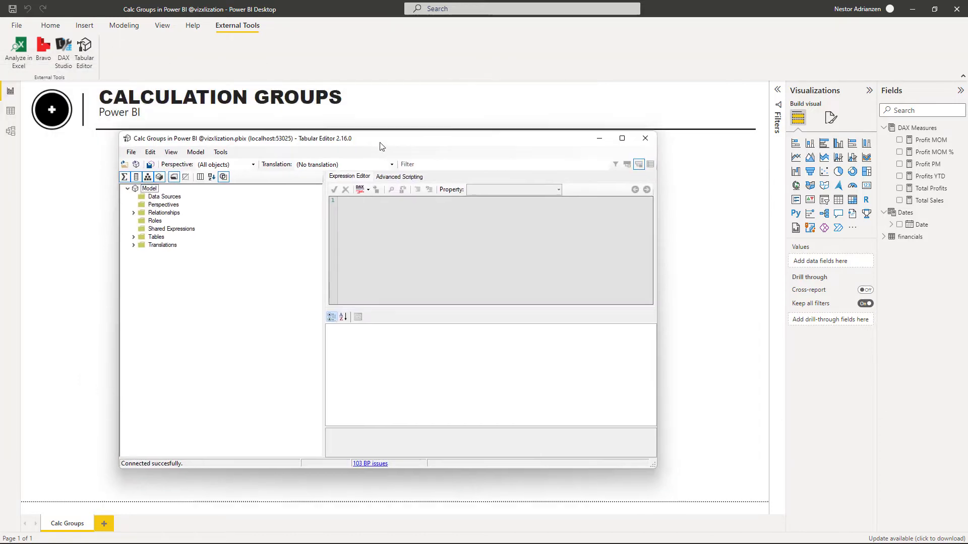
pyautogui.moveTo(380, 147); pyautogui.dragTo(409, 156)
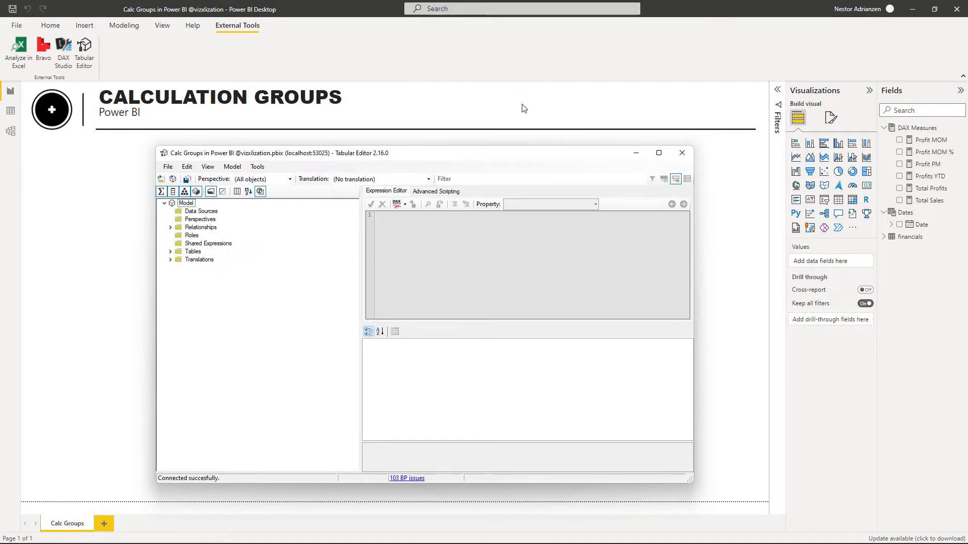
pyautogui.click(659, 152)
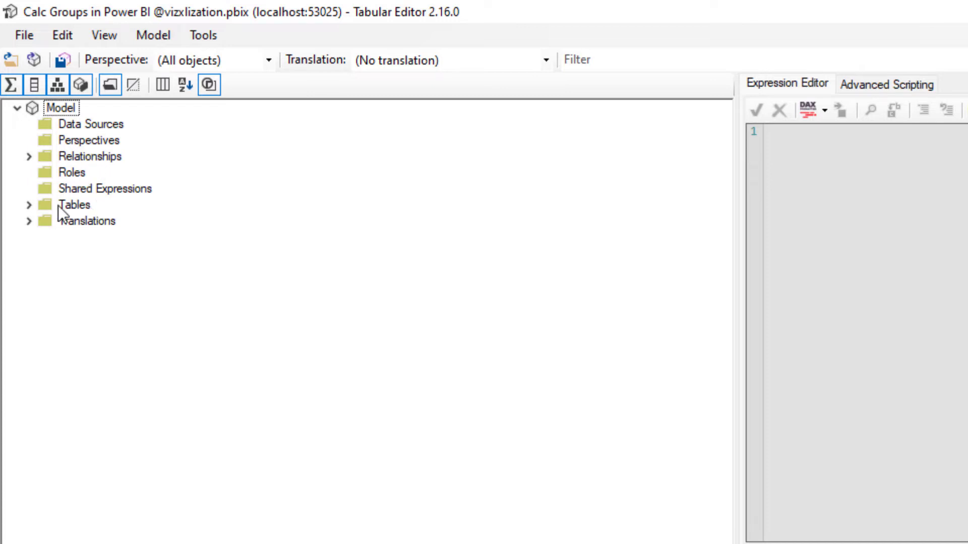
# Examine the model's financials, DAX Measures and Dates tables, including the expressions of the profit measures.
pyautogui.click(29, 206)
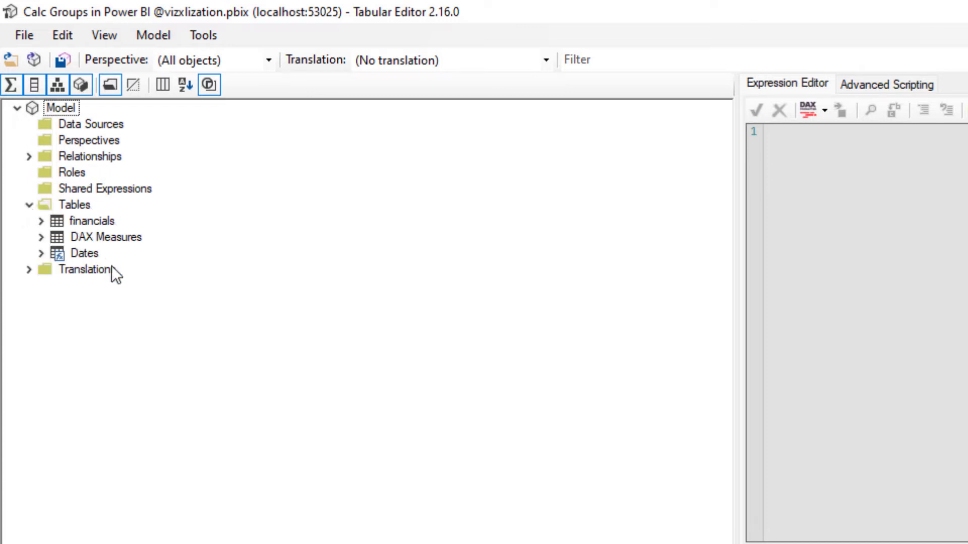
pyautogui.click(90, 222)
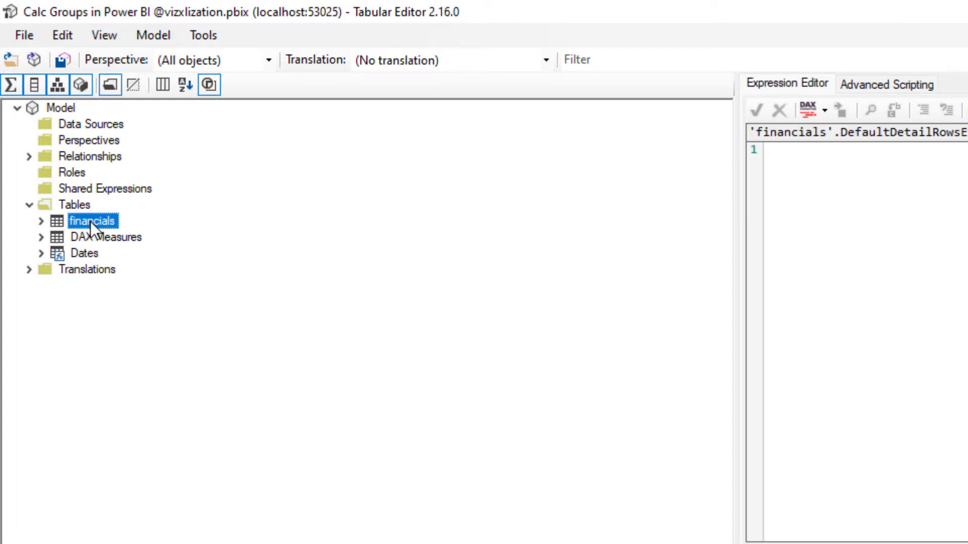
pyautogui.click(105, 238)
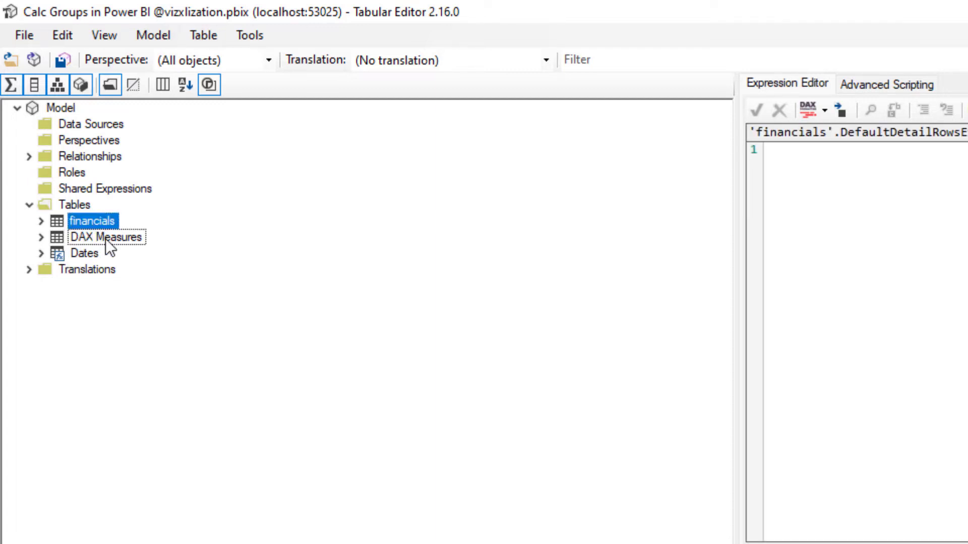
pyautogui.click(44, 238)
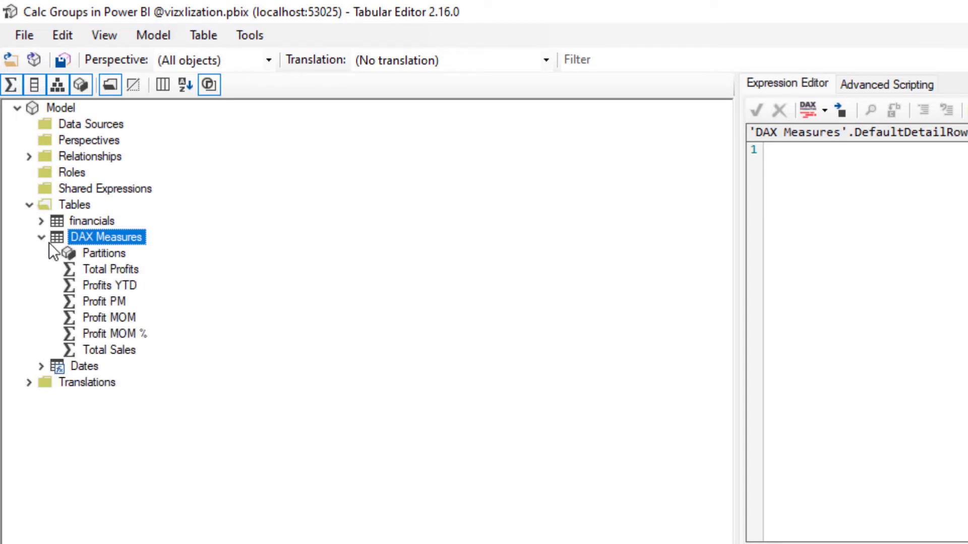
pyautogui.click(112, 272)
pyautogui.click(108, 285)
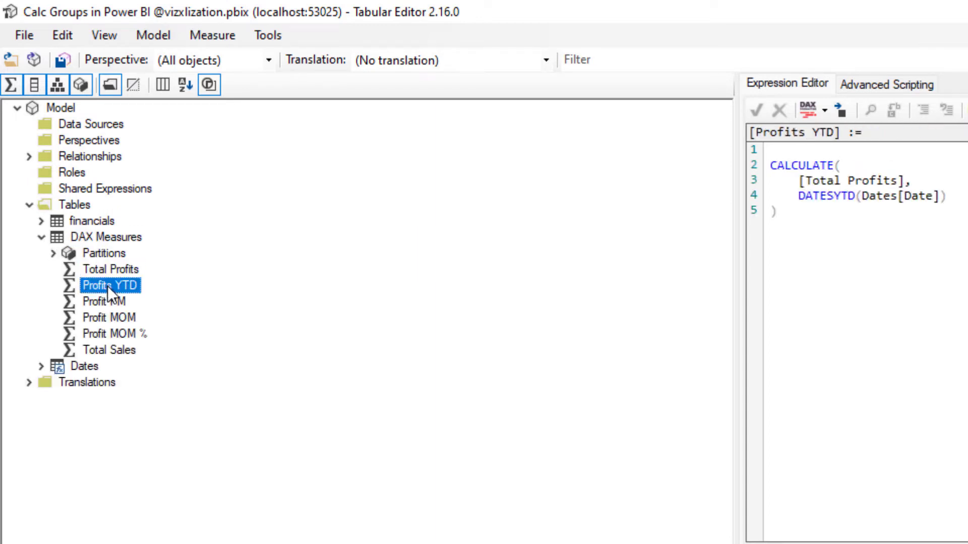
pyautogui.click(41, 238)
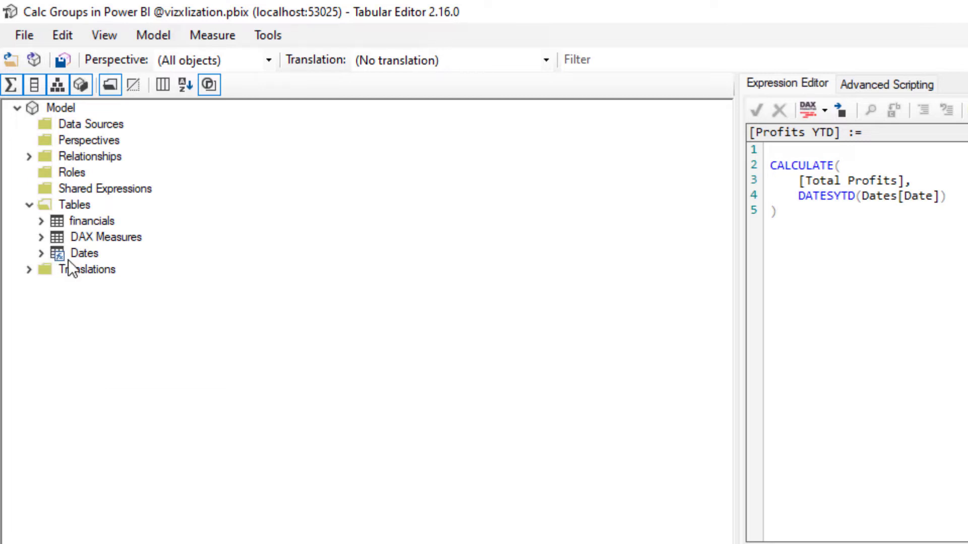
pyautogui.click(85, 254)
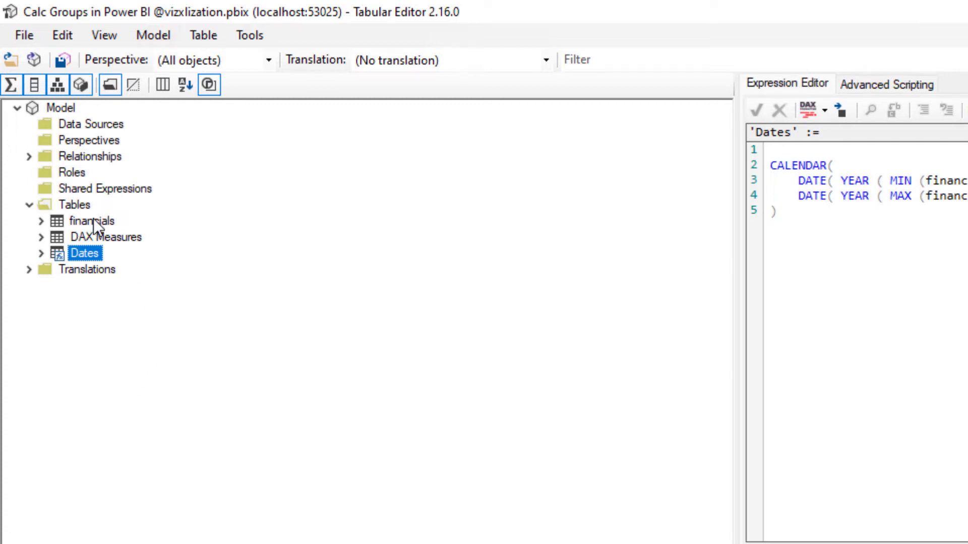
# Create a new calculation group among the model's tables and name it Time Intelligence.
pyautogui.click(78, 205)
pyautogui.rightClick(80, 206)
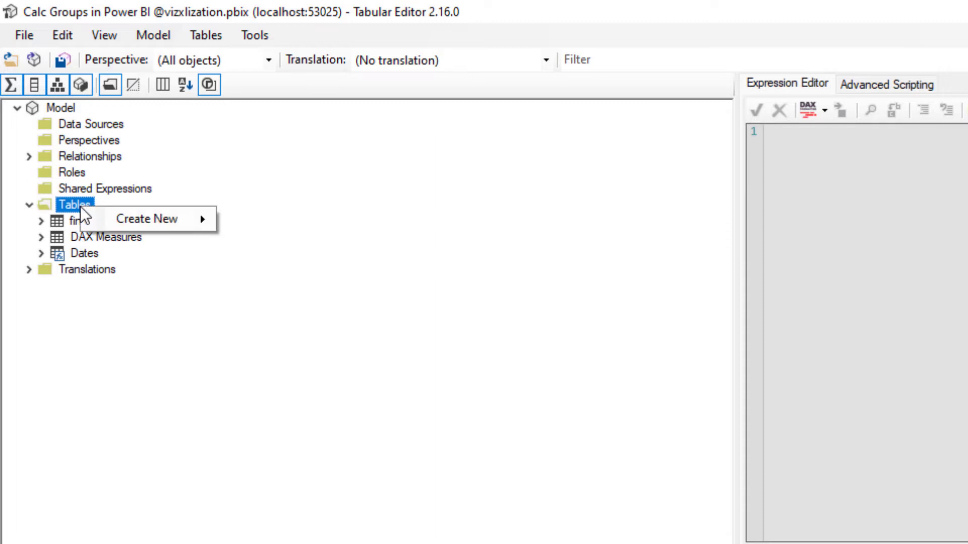
pyautogui.moveTo(159, 217)
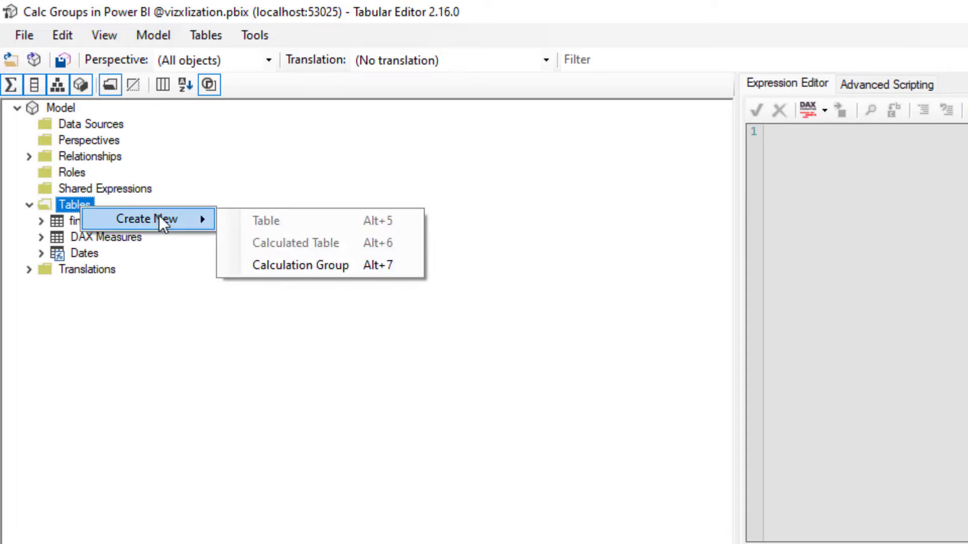
pyautogui.click(319, 265)
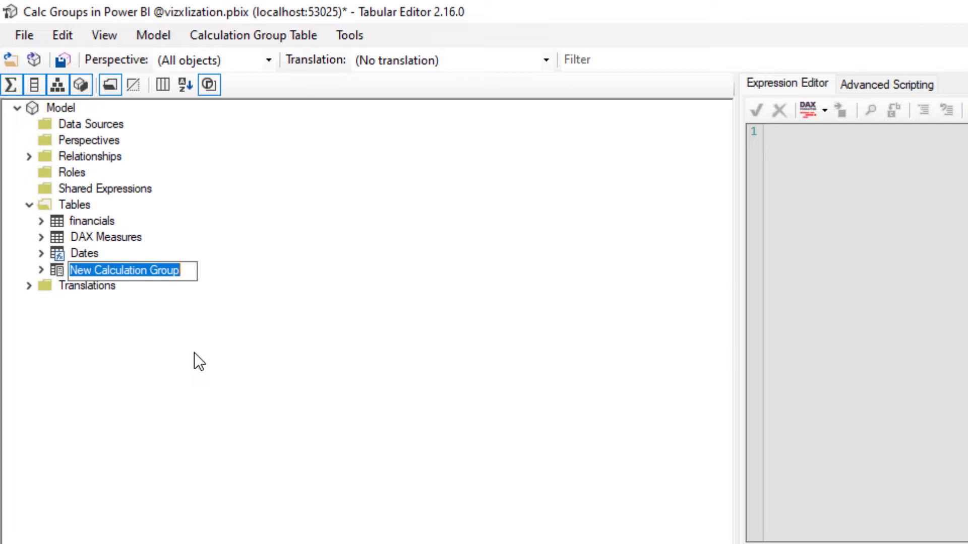
pyautogui.write('Time I')
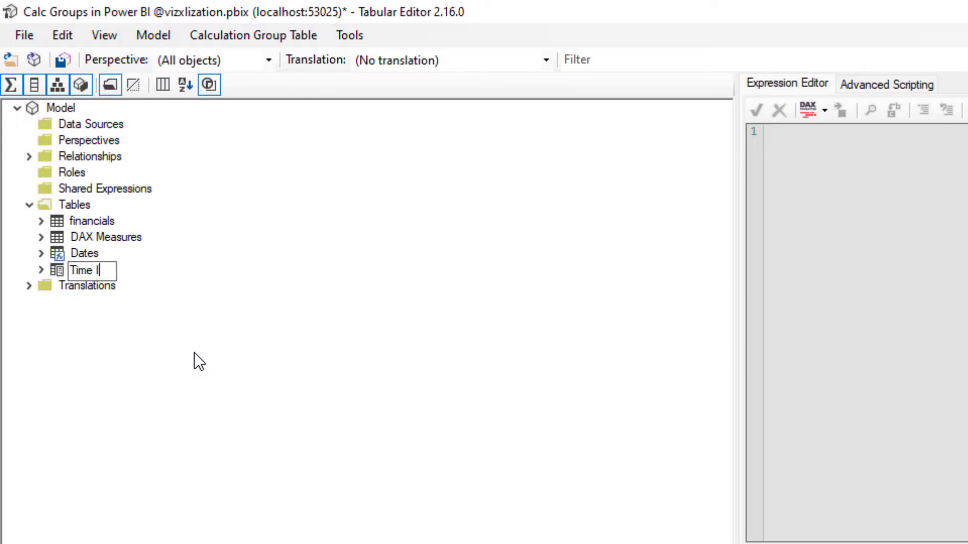
pyautogui.write('ntelligence')
pyautogui.press('Return')
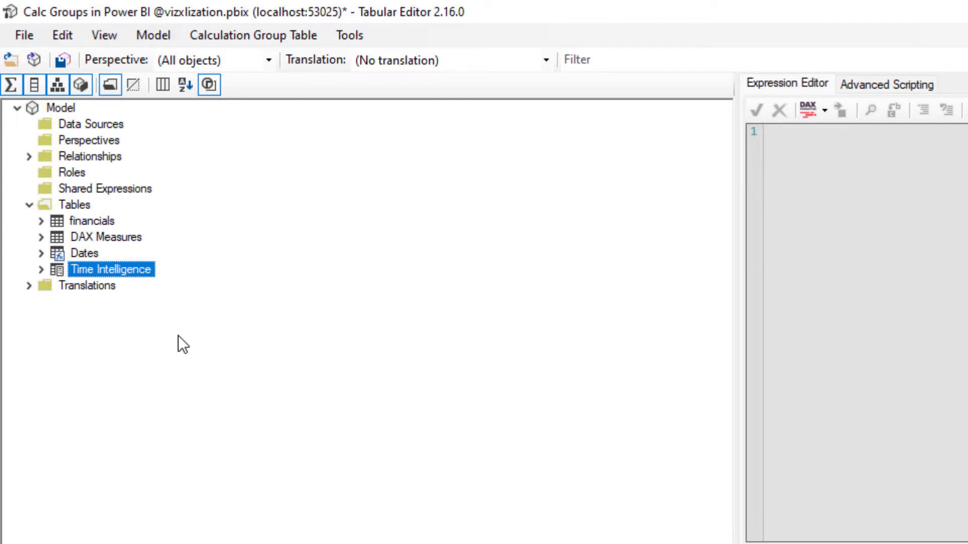
# Add a calculation item named PM to the Time Intelligence calculation group.
pyautogui.click(41, 270)
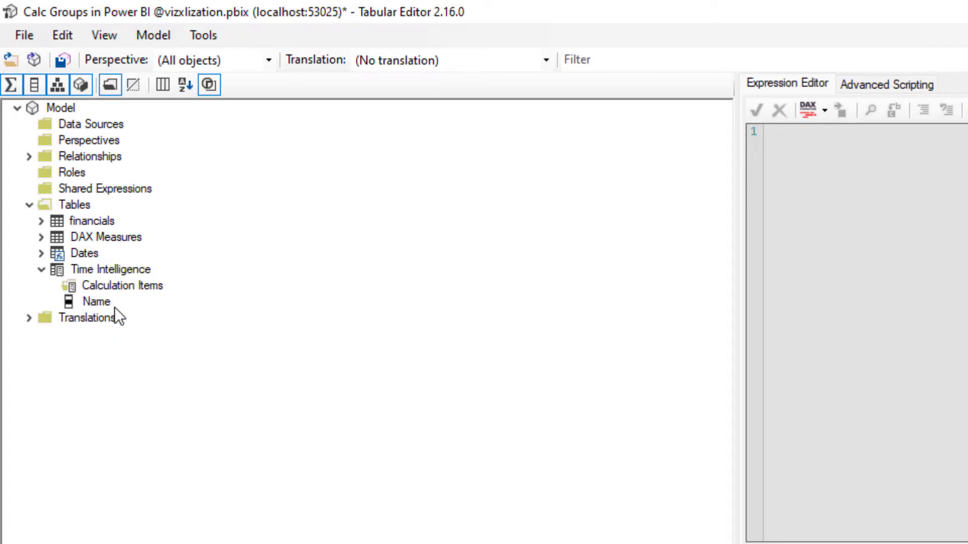
pyautogui.click(107, 272)
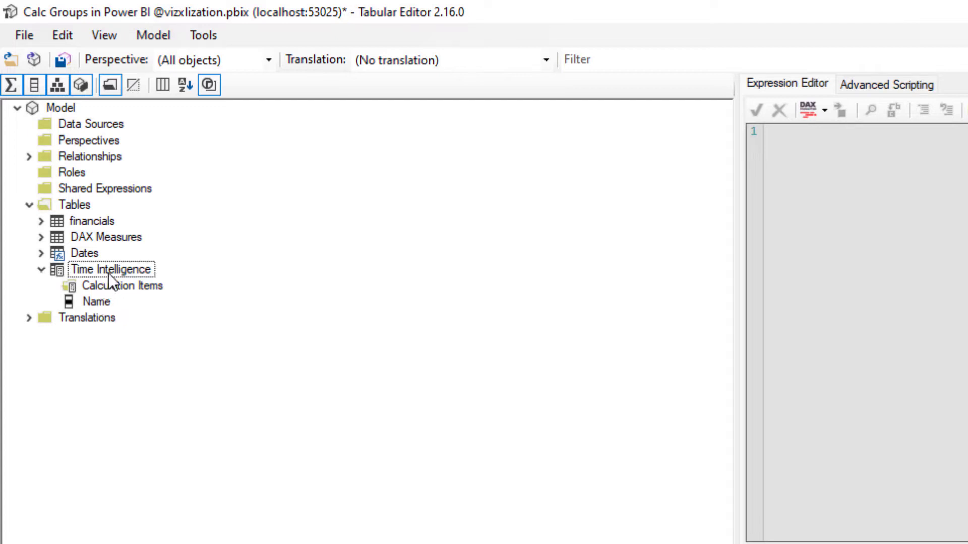
pyautogui.rightClick(108, 273)
pyautogui.moveTo(170, 291)
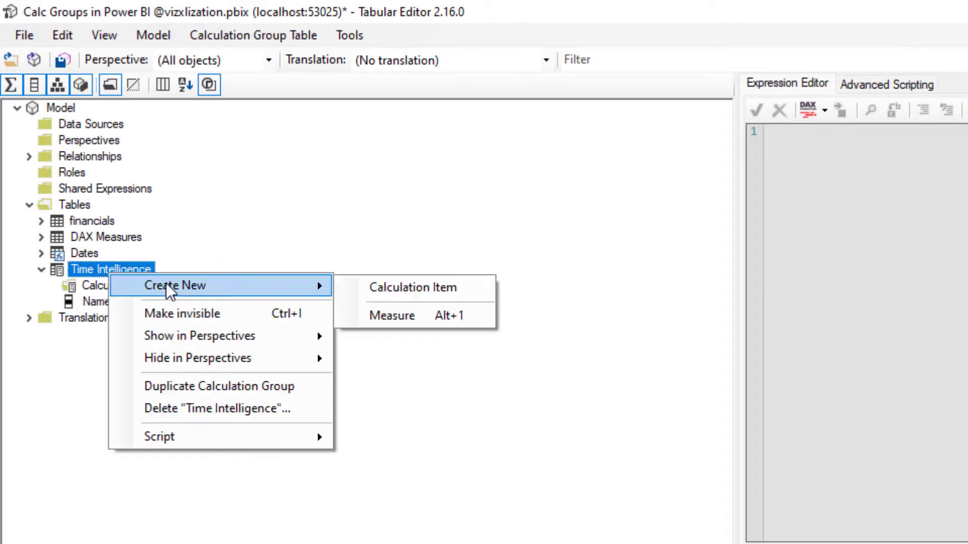
pyautogui.click(398, 291)
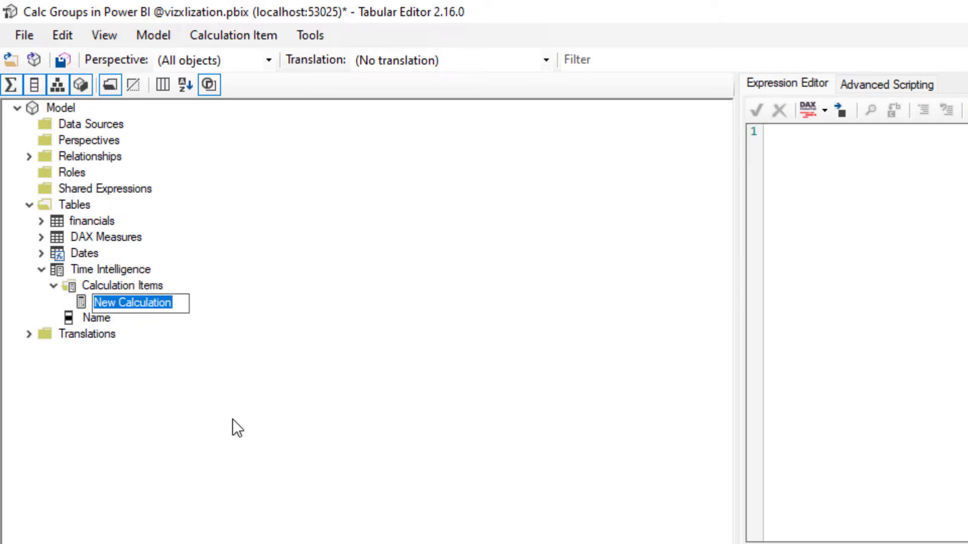
pyautogui.write('PM')
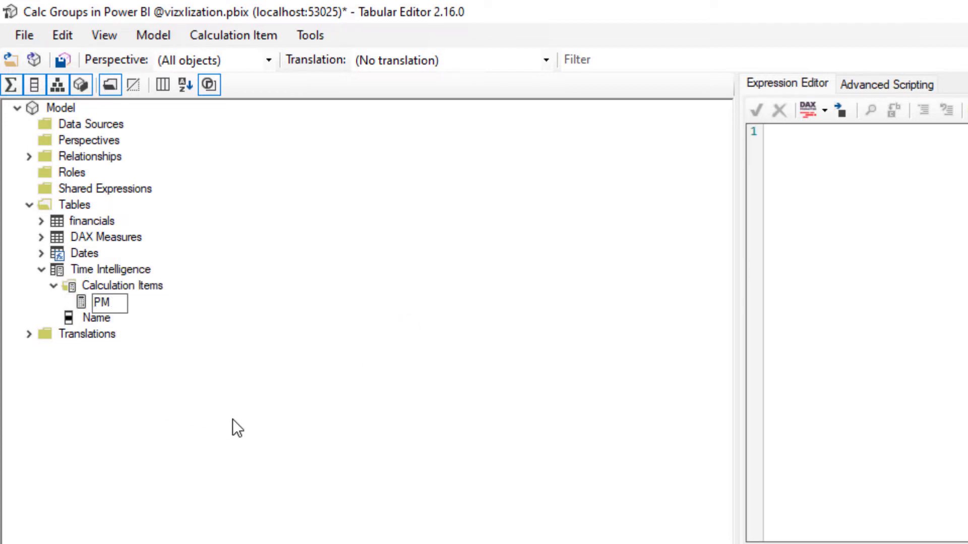
pyautogui.press('Return')
# Copy the Profit PM measure's CALCULATE expression into the PM calculation item.
pyautogui.click(45, 239)
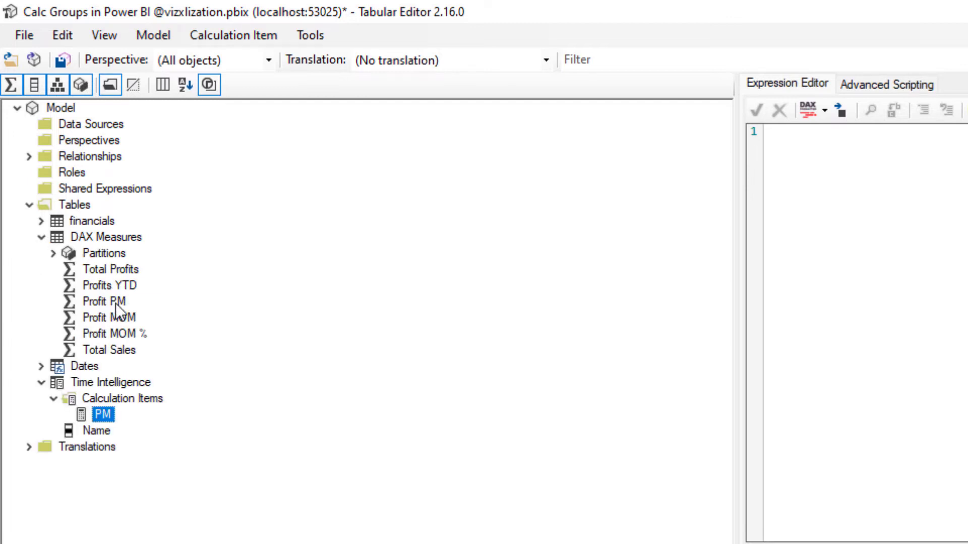
pyautogui.click(117, 304)
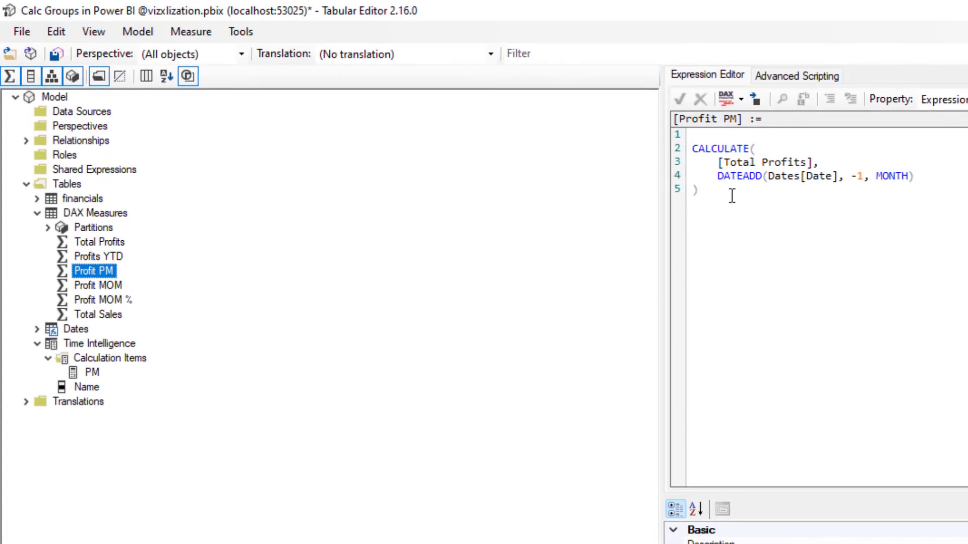
pyautogui.click(796, 219)
pyautogui.moveTo(715, 197); pyautogui.dragTo(692, 148)
pyautogui.hotkey('ctrl', 'c')
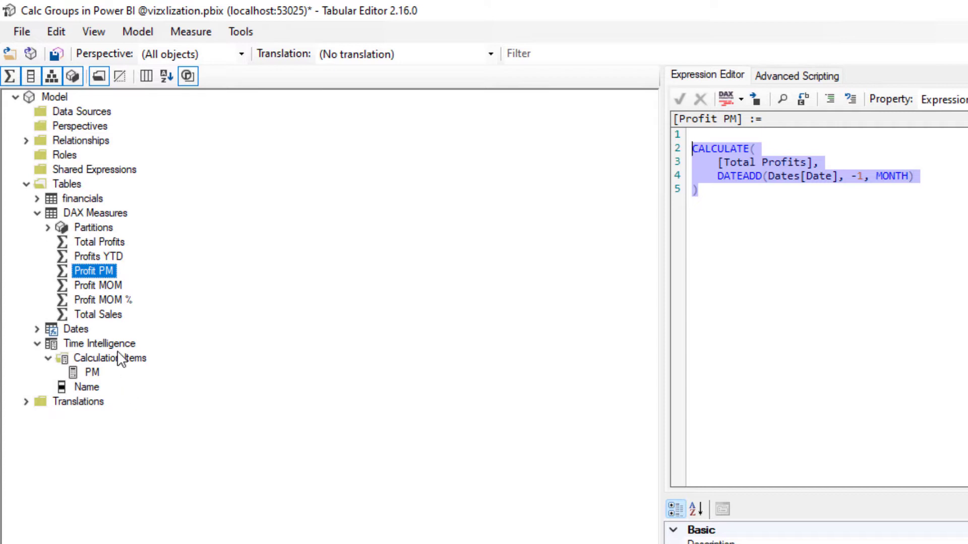
pyautogui.click(94, 375)
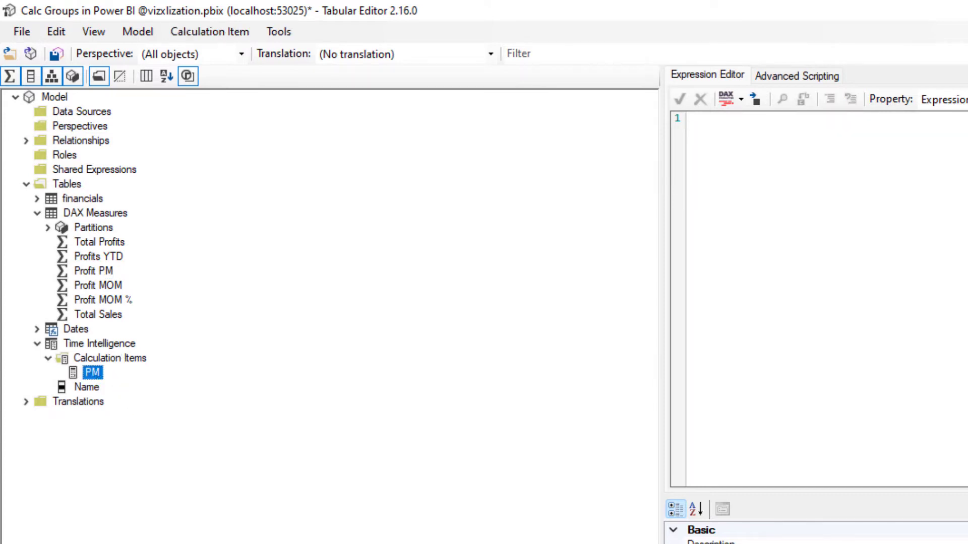
pyautogui.hotkey('ctrl', 'v')
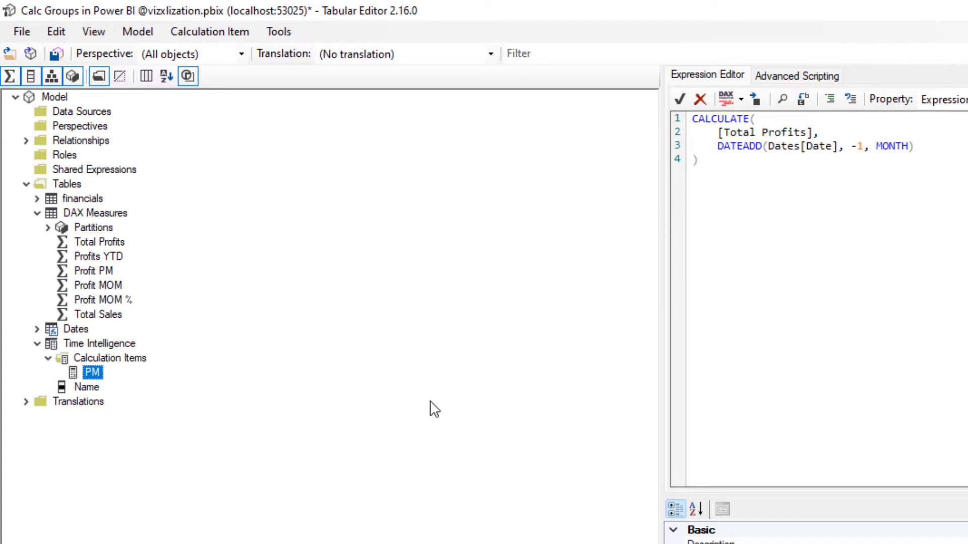
# Add a second calculation item named MOM to the Time Intelligence group.
pyautogui.rightClick(123, 359)
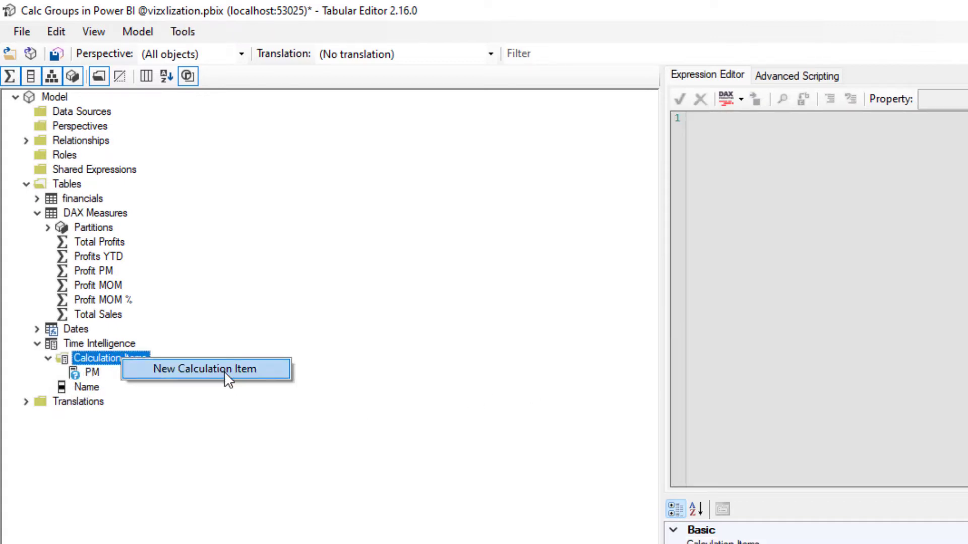
pyautogui.click(223, 370)
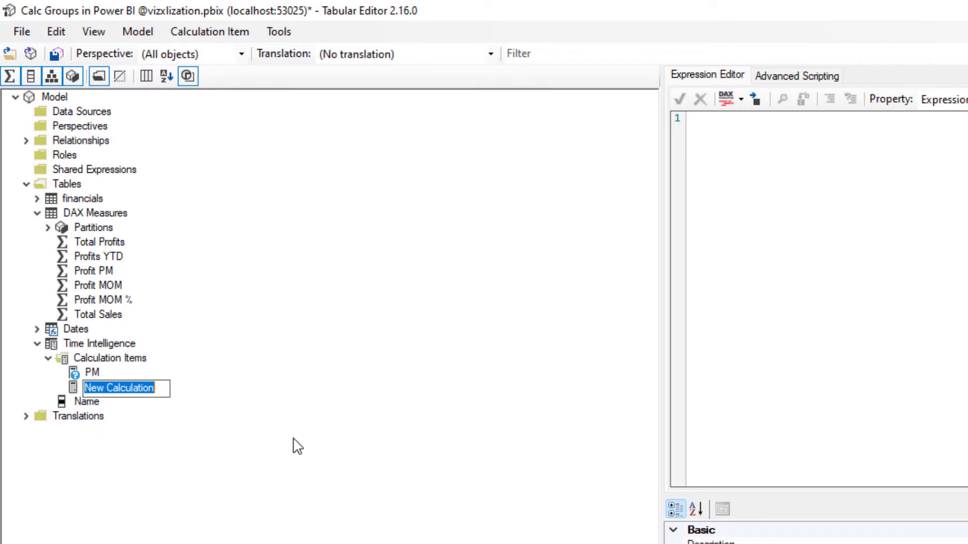
pyautogui.write('MOM')
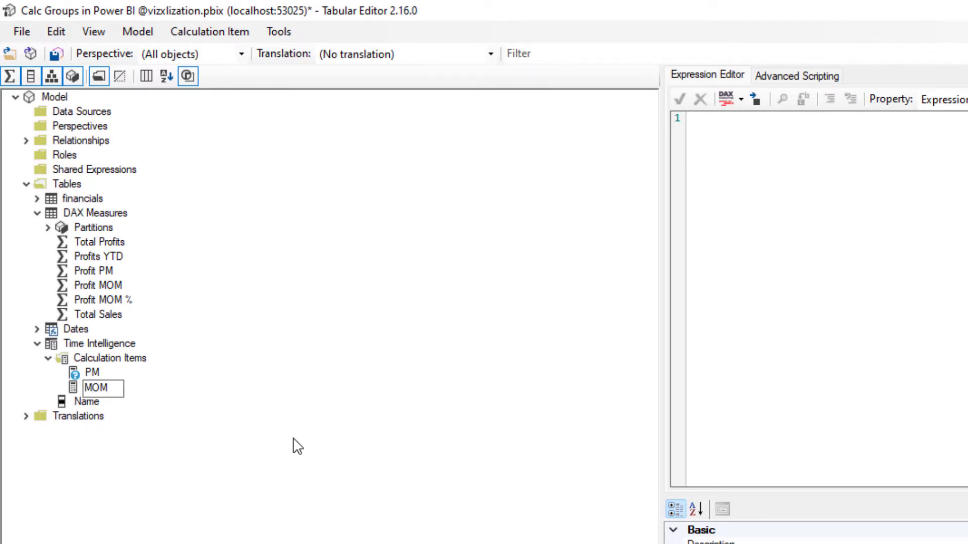
pyautogui.press('Return')
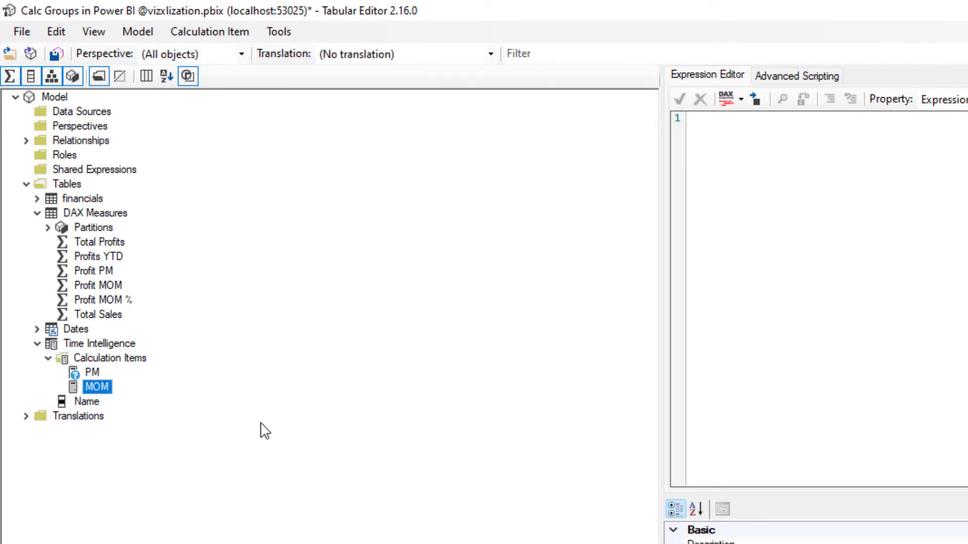
# Copy the full Profit MOM measure expression, from its first VAR through RETURN Delta, into the MOM calculation item.
pyautogui.click(105, 284)
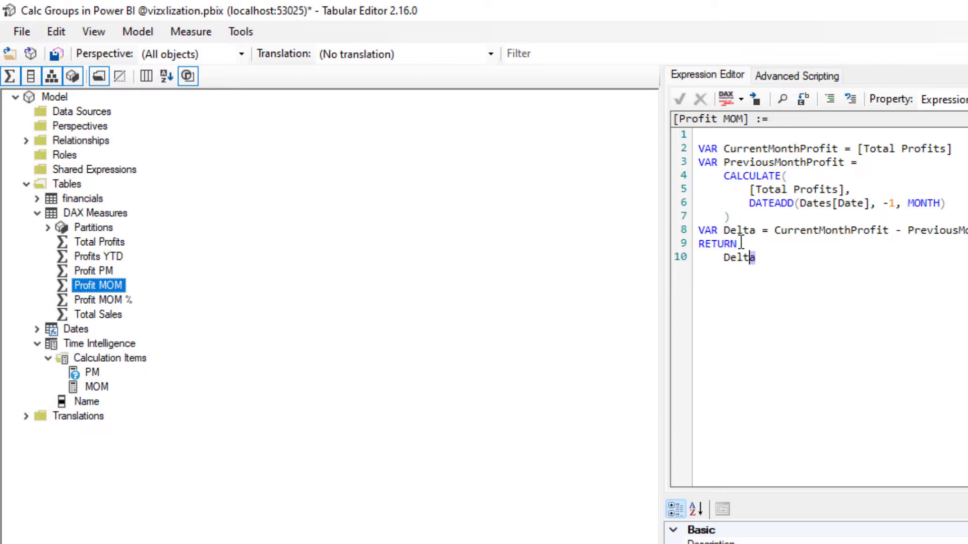
pyautogui.moveTo(756, 258); pyautogui.dragTo(698, 148)
pyautogui.hotkey('ctrl', 'c')
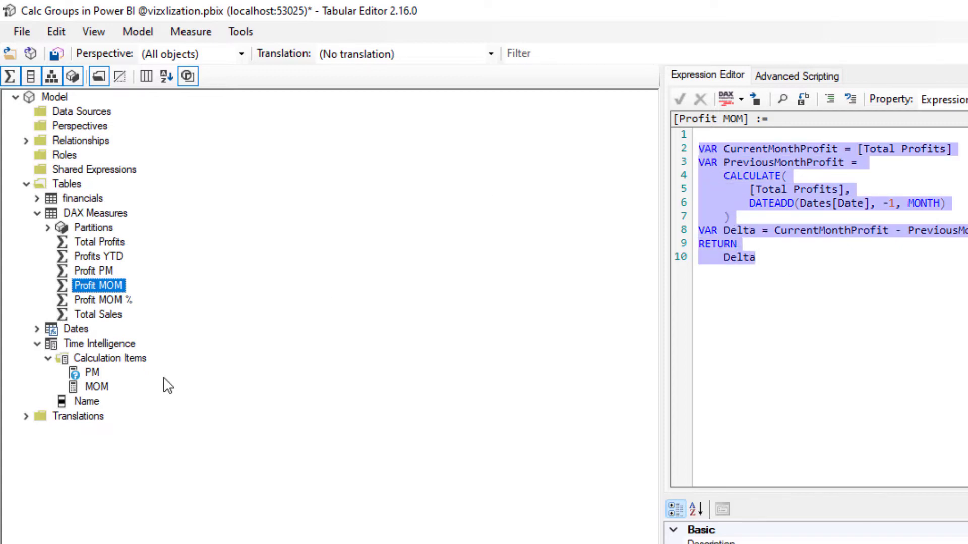
pyautogui.click(96, 387)
pyautogui.click(848, 183)
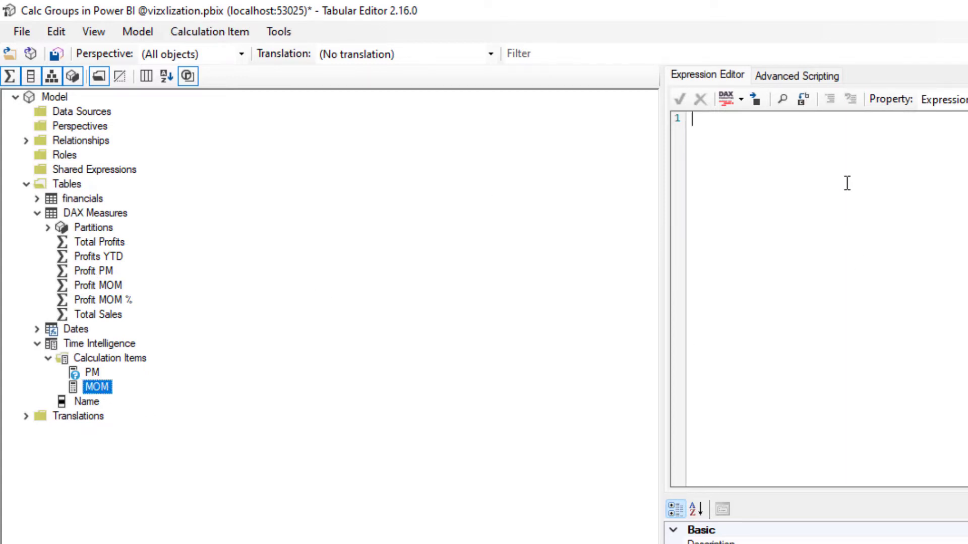
pyautogui.hotkey('ctrl', 'v')
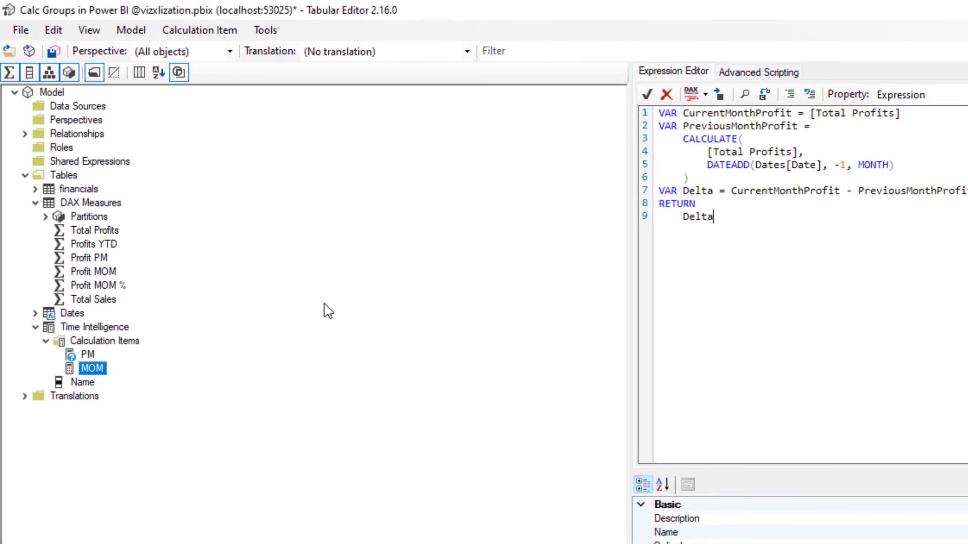
# Add a third calculation item named MOM% to the Time Intelligence group.
pyautogui.click(110, 335)
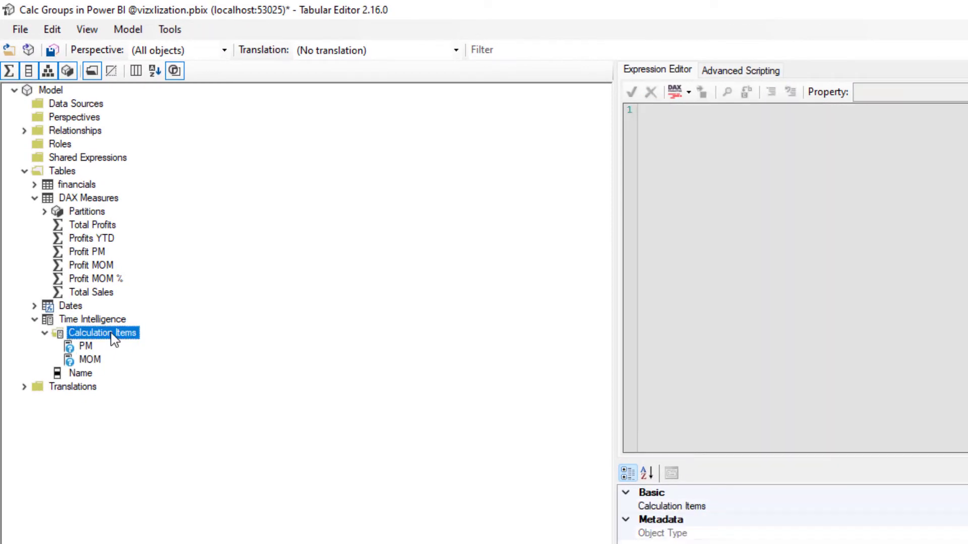
pyautogui.rightClick(112, 339)
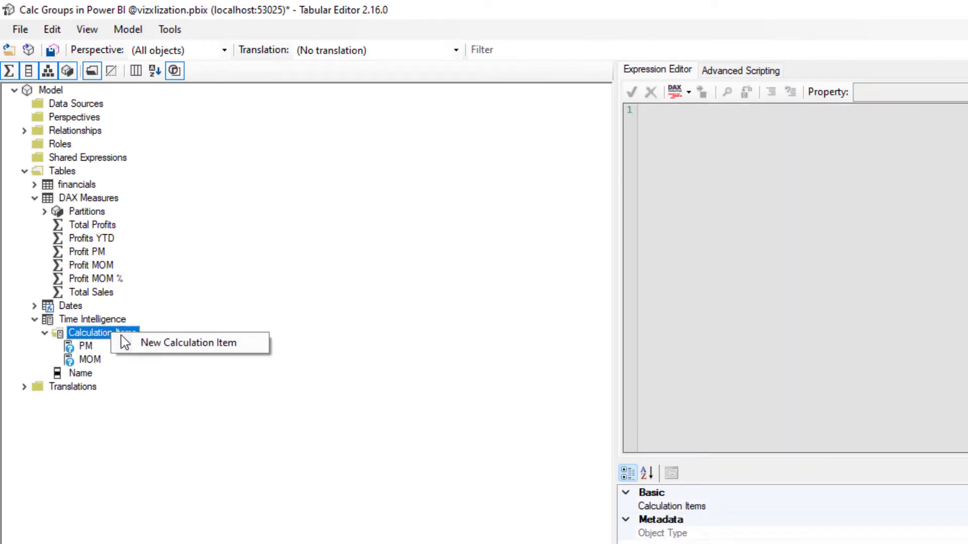
pyautogui.click(190, 348)
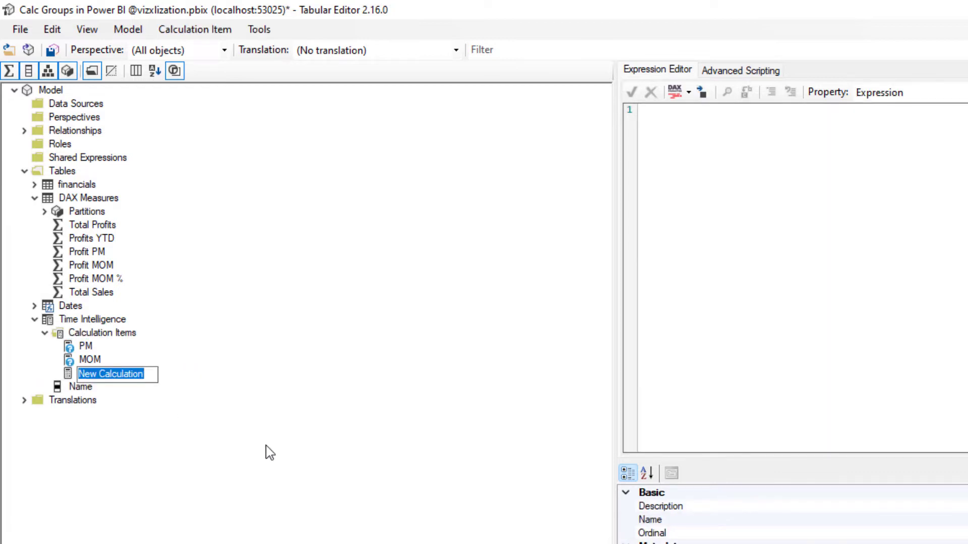
pyautogui.write('MOM')
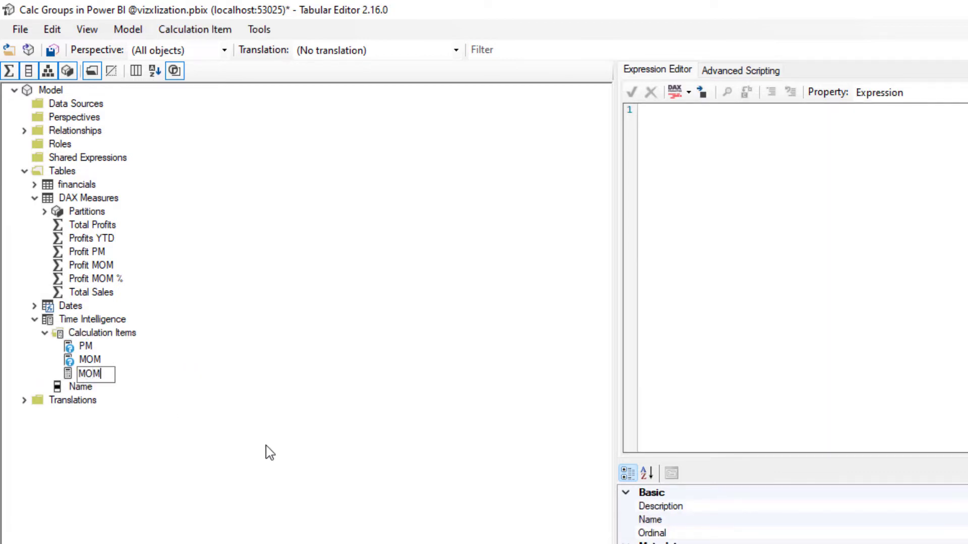
pyautogui.write('%')
pyautogui.press('Return')
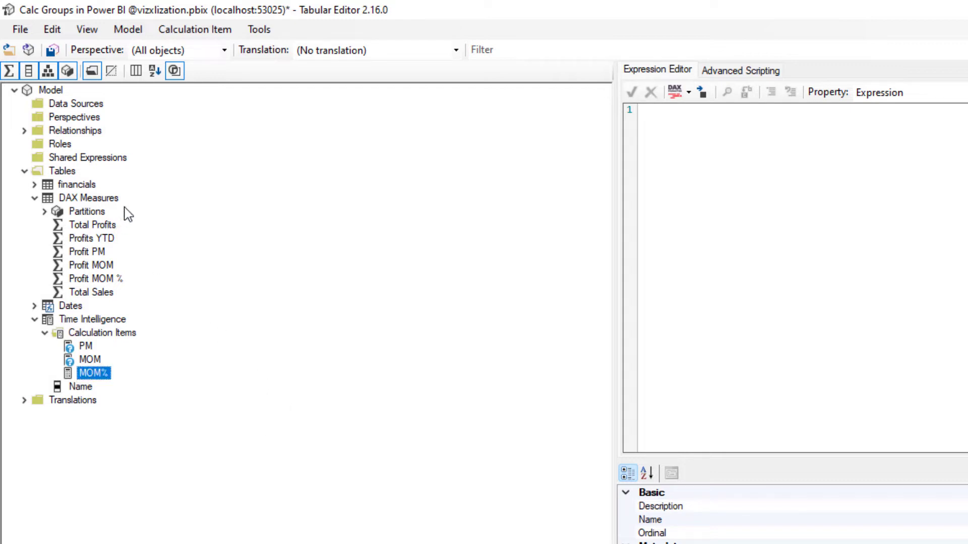
# Copy the full Profit MOM % measure expression, from its first VAR through RETURN DIVIDE(Delta,PreviousMonthProfit), into the MOM% calculation item.
pyautogui.click(93, 280)
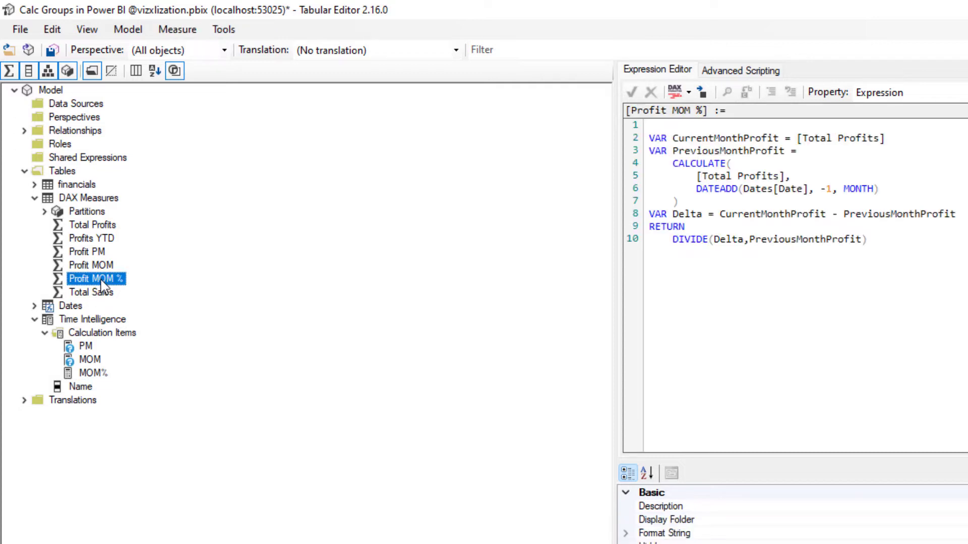
pyautogui.moveTo(867, 241); pyautogui.dragTo(649, 137)
pyautogui.hotkey('ctrl', 'c')
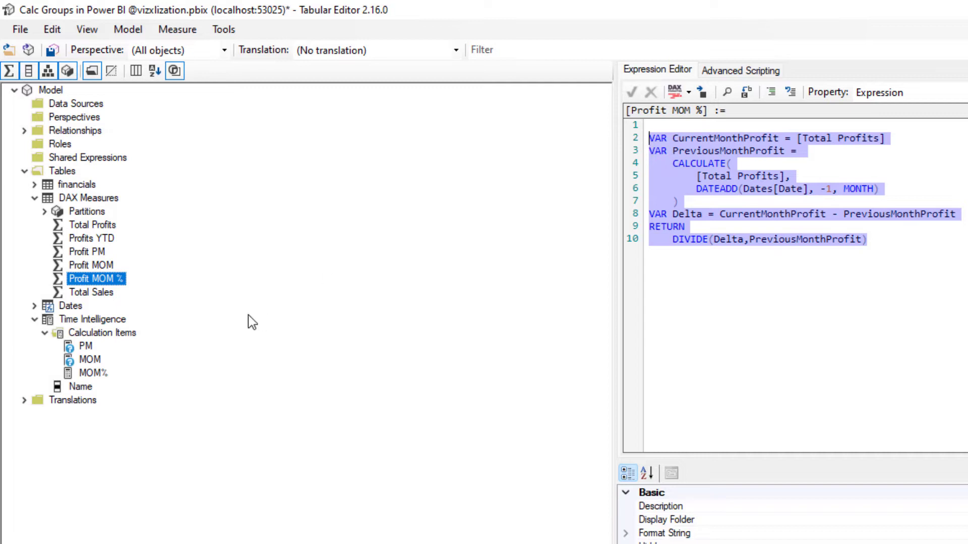
pyautogui.click(92, 373)
pyautogui.click(784, 208)
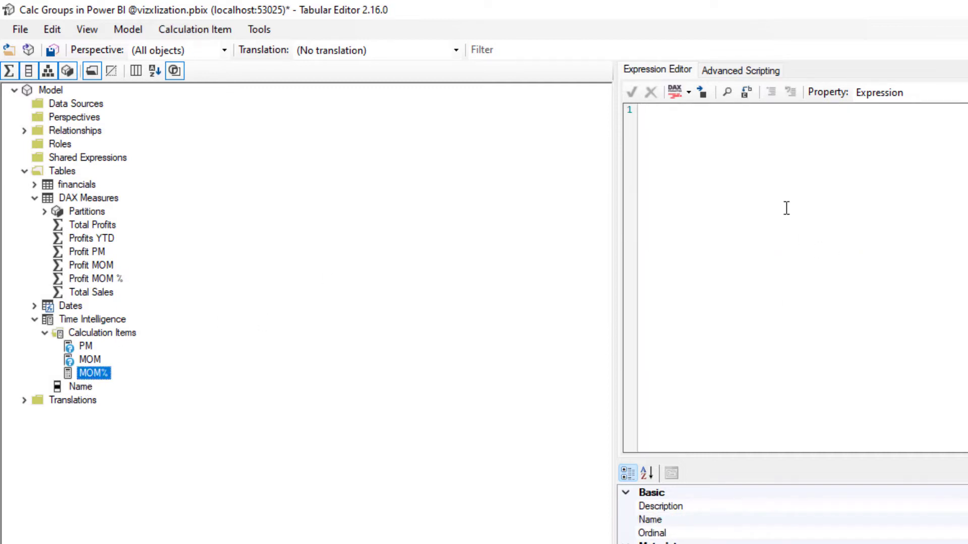
pyautogui.hotkey('ctrl', 'v')
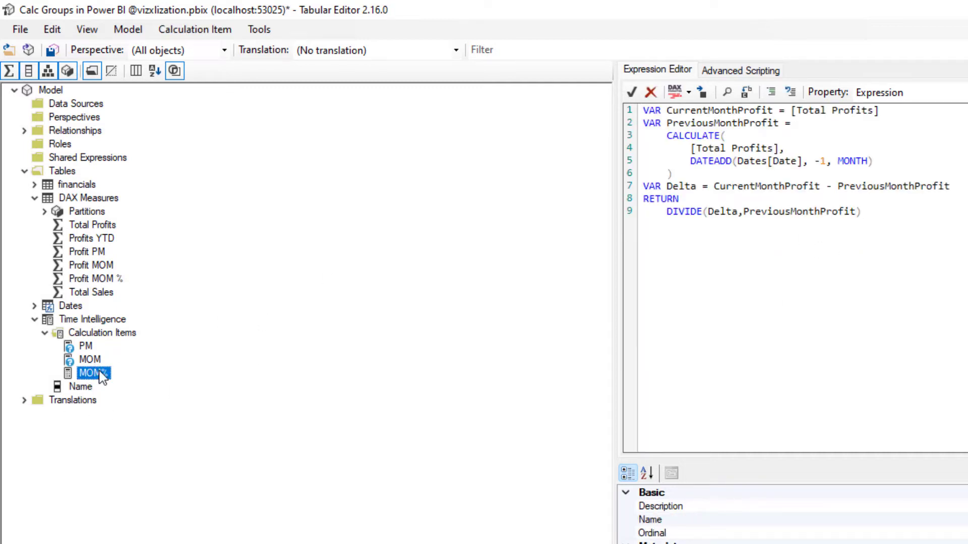
# Add a fourth calculation item named YTD to the Time Intelligence group.
pyautogui.click(113, 334)
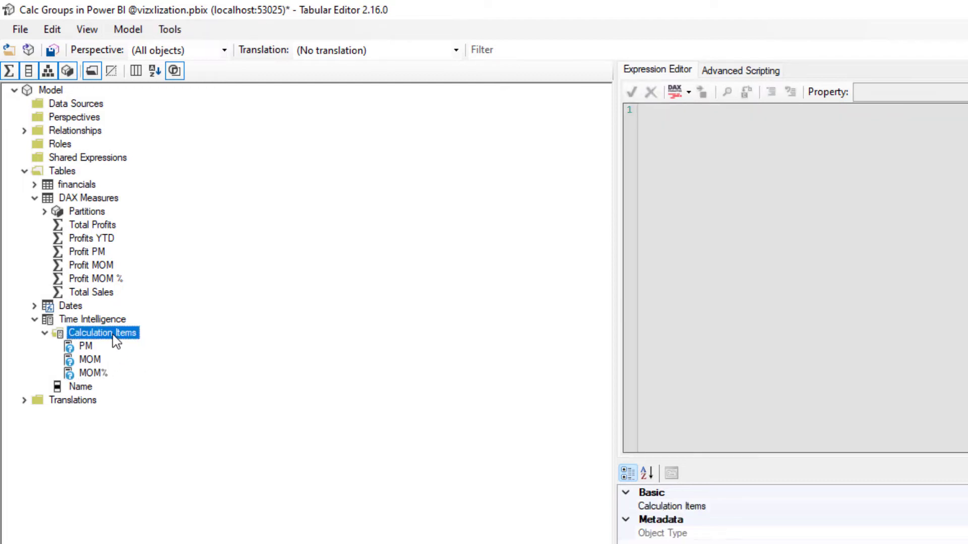
pyautogui.rightClick(113, 334)
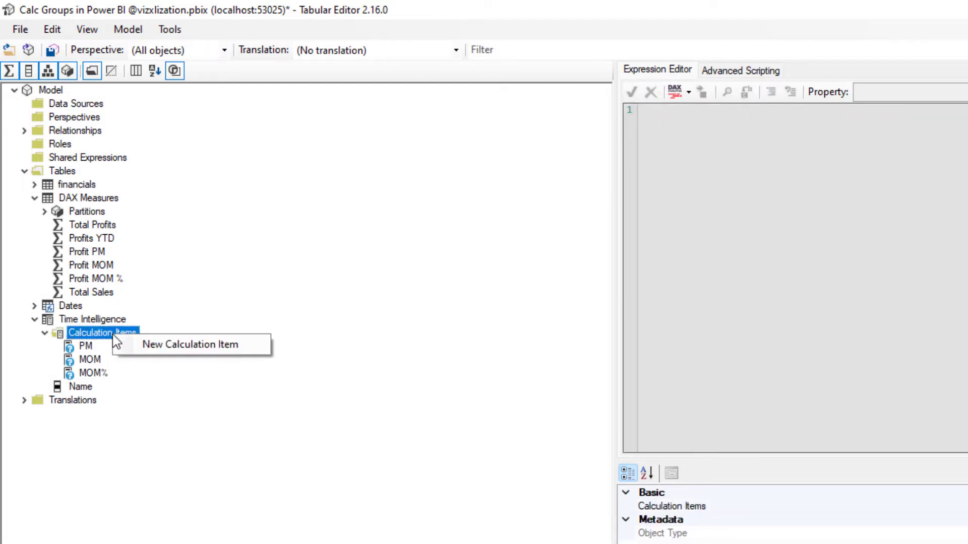
pyautogui.click(185, 345)
pyautogui.write('YTD')
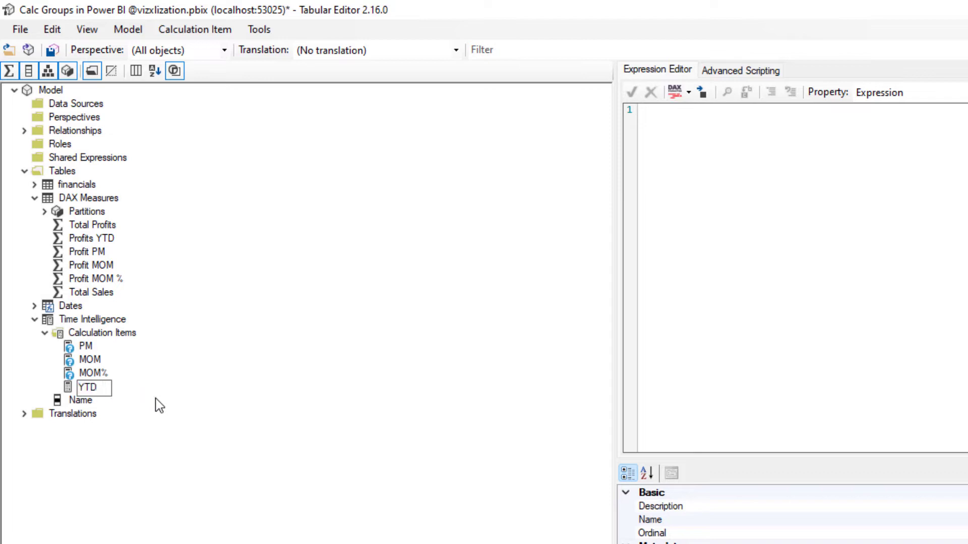
pyautogui.press('Return')
# Copy the Profits YTD measure's CALCULATE expression into the YTD calculation item and save the changes to the connected model.
pyautogui.click(108, 243)
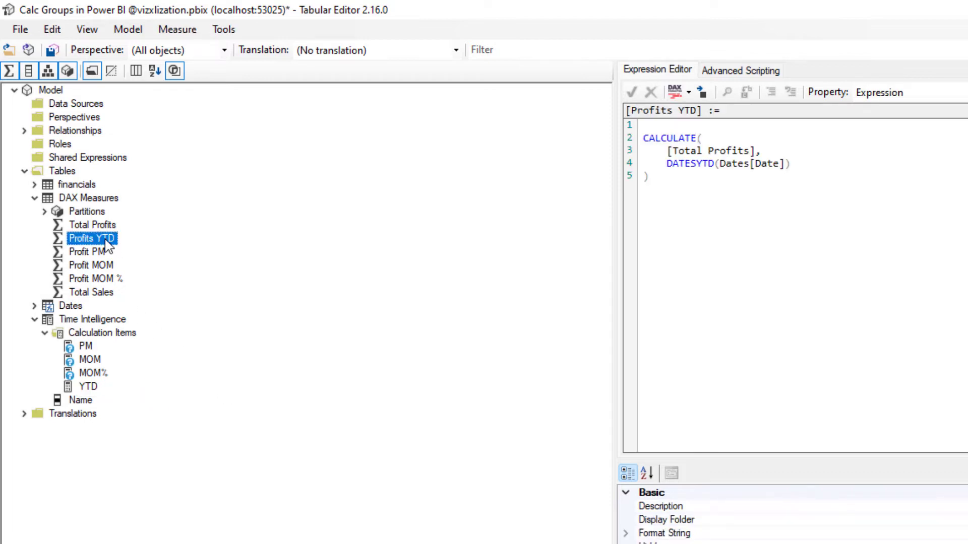
pyautogui.click(667, 185)
pyautogui.hotkey('shift', 'Up')
pyautogui.hotkey('shift', 'Up')
pyautogui.hotkey('shift', 'Up')
pyautogui.hotkey('ctrl', 'c')
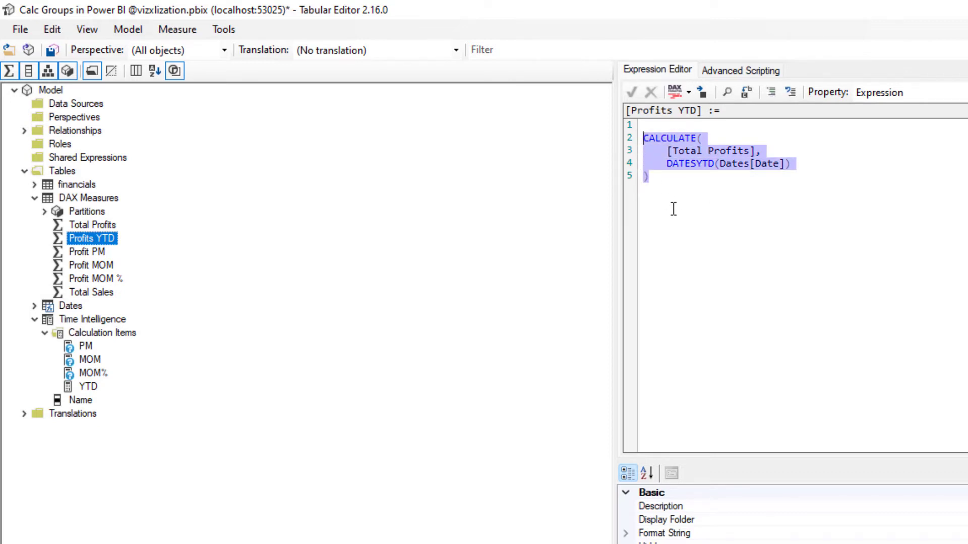
pyautogui.click(89, 387)
pyautogui.hotkey('ctrl', 'v')
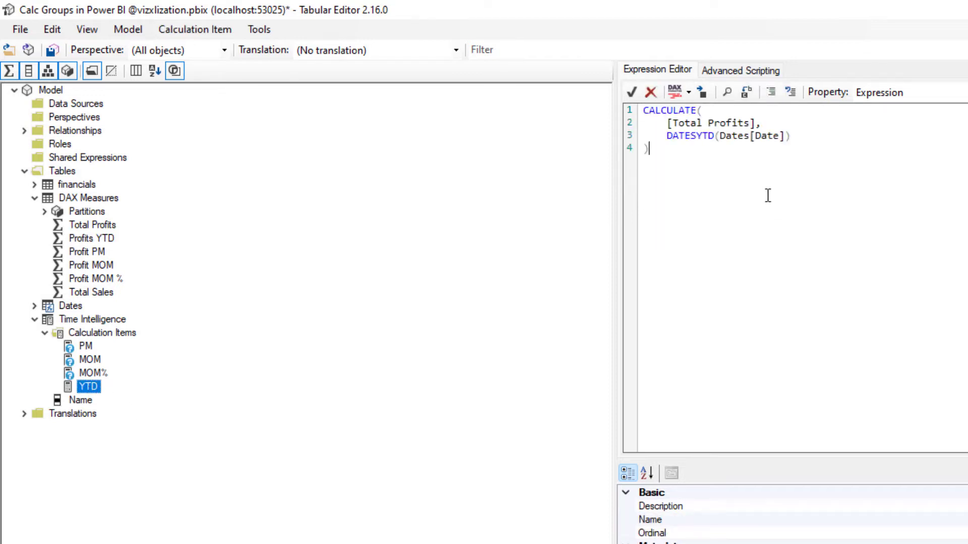
pyautogui.press('Return')
pyautogui.click(53, 51)
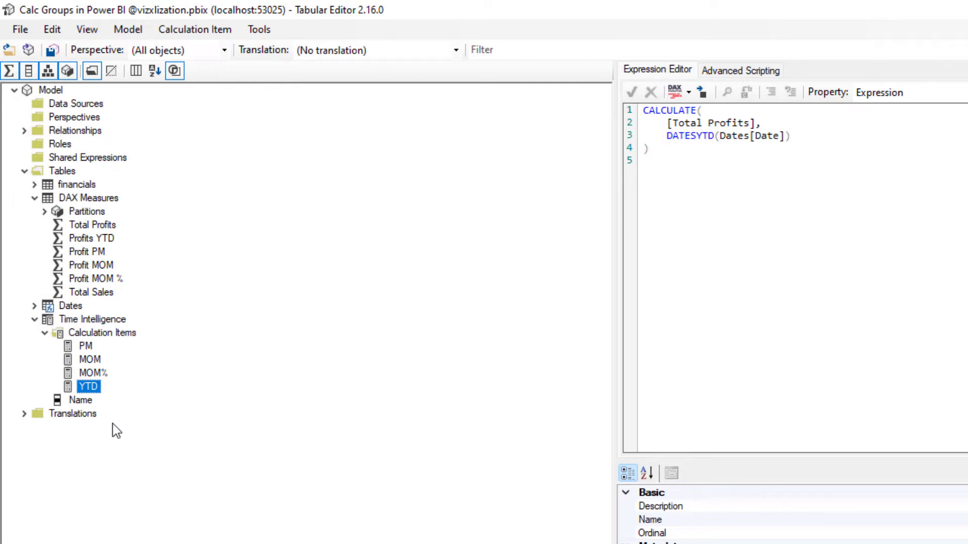
# Rename the Time Intelligence group's Name column to Formulas.
pyautogui.click(85, 404)
pyautogui.click(83, 403)
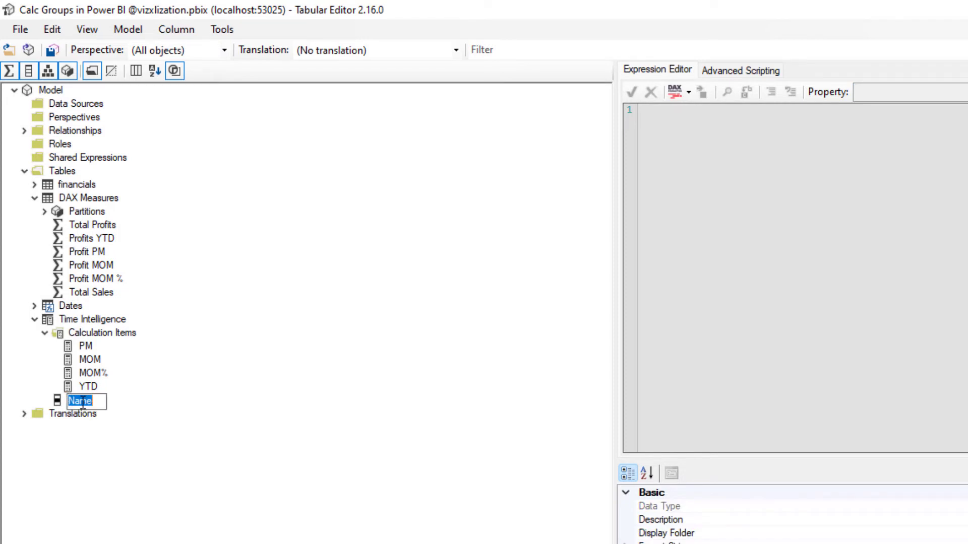
pyautogui.write('Formulas')
# Add a fifth calculation item named Current to the Time Intelligence group.
pyautogui.click(105, 336)
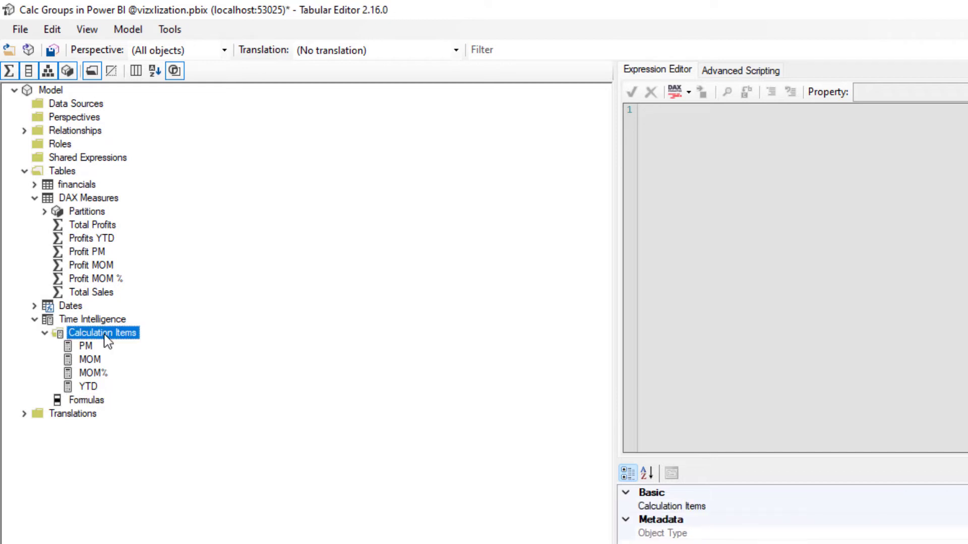
pyautogui.rightClick(106, 336)
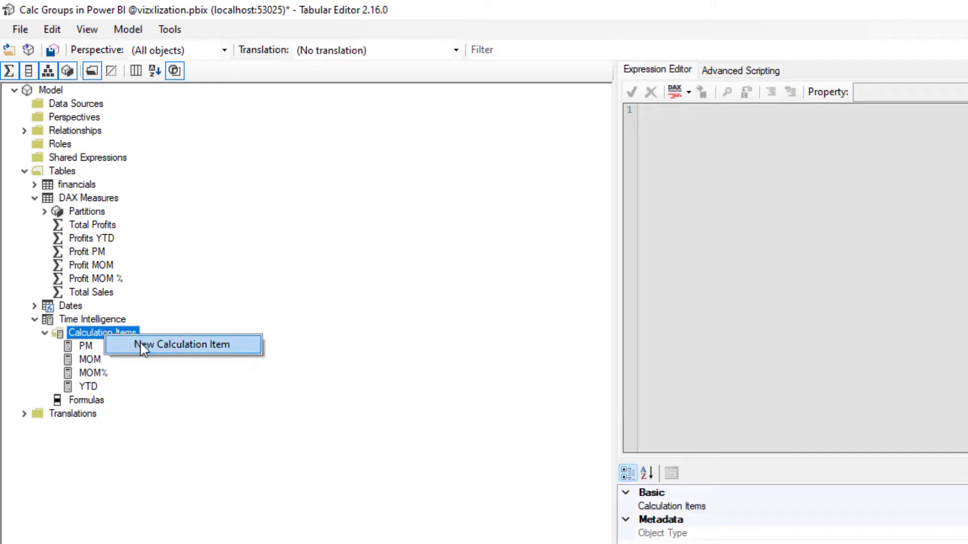
pyautogui.click(192, 345)
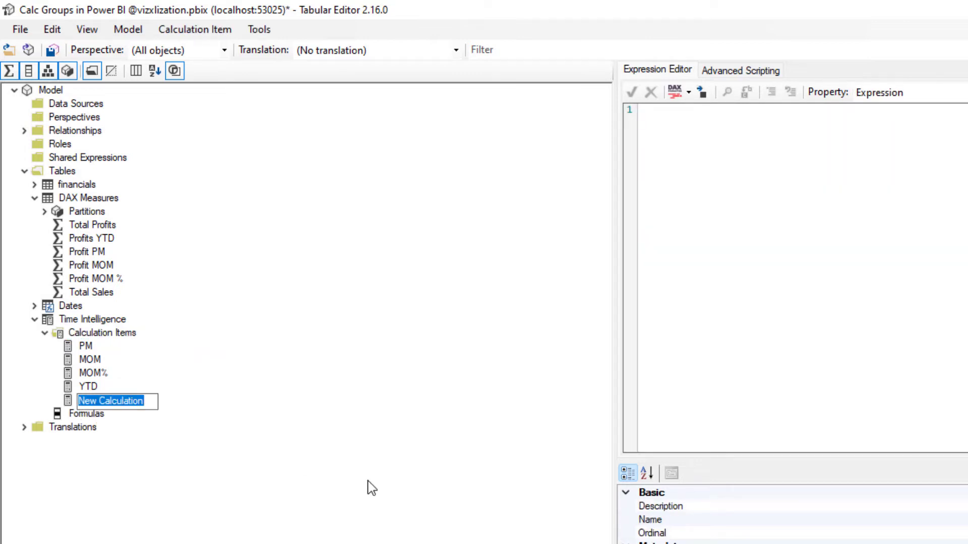
pyautogui.write('Current')
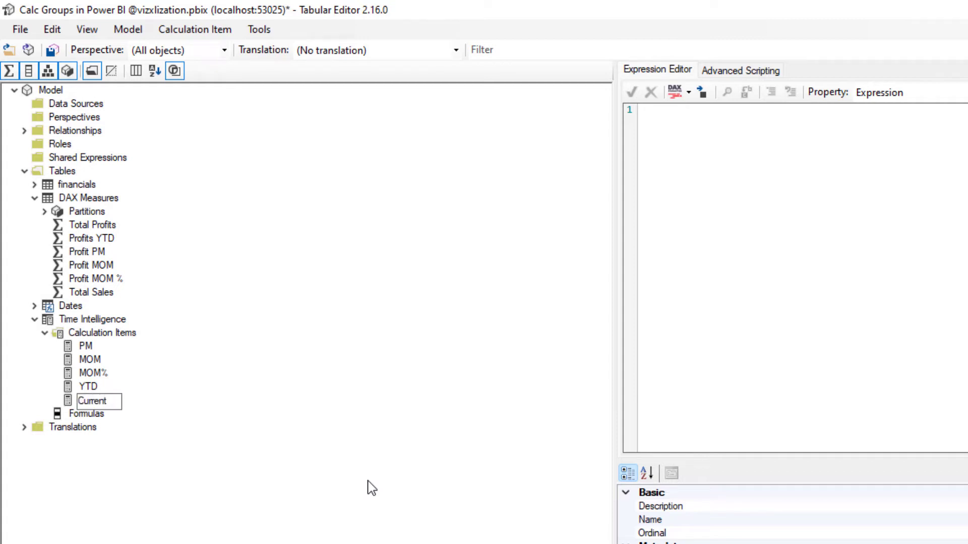
pyautogui.press('Return')
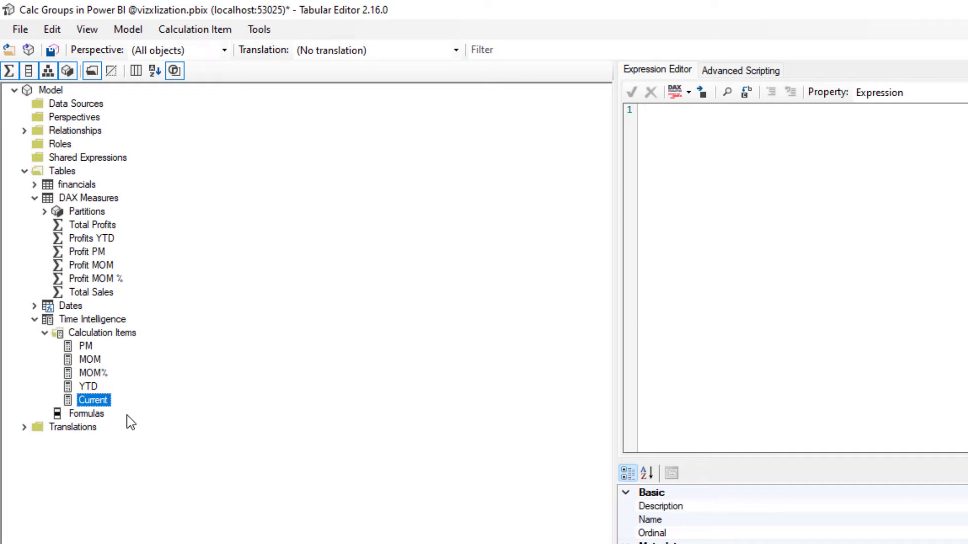
# Enter SELECTEDMEASURE() as the Current item's expression and save the changes to the model.
pyautogui.write('SELECTED')
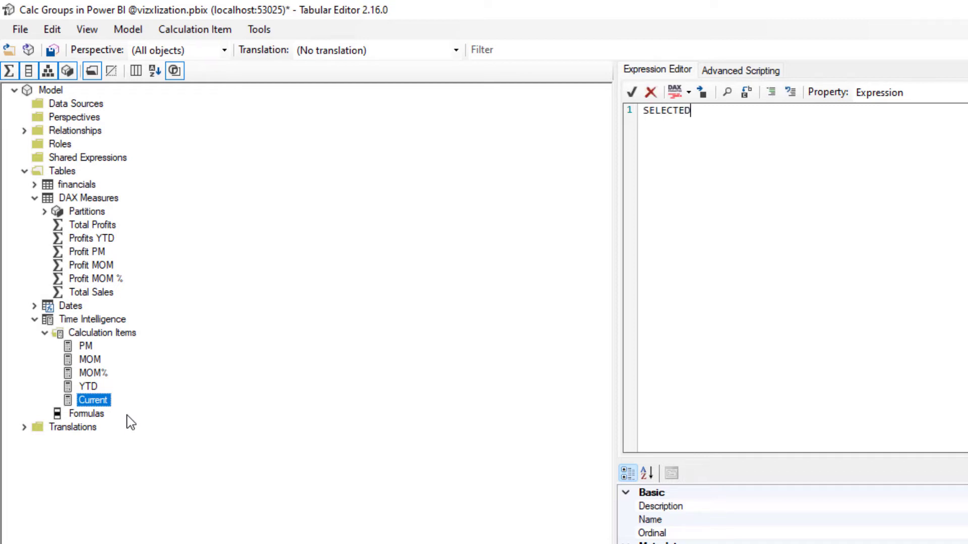
pyautogui.write('MEASURE()')
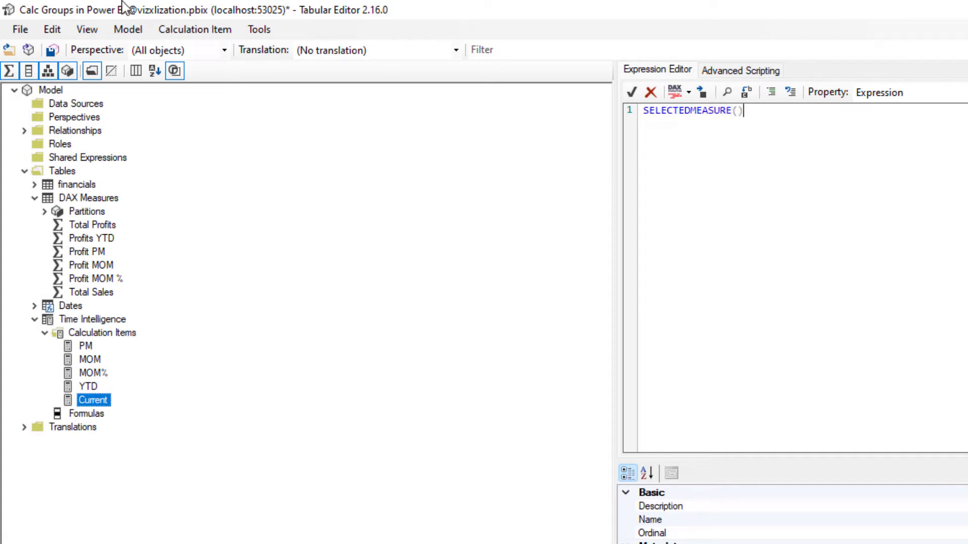
pyautogui.click(52, 51)
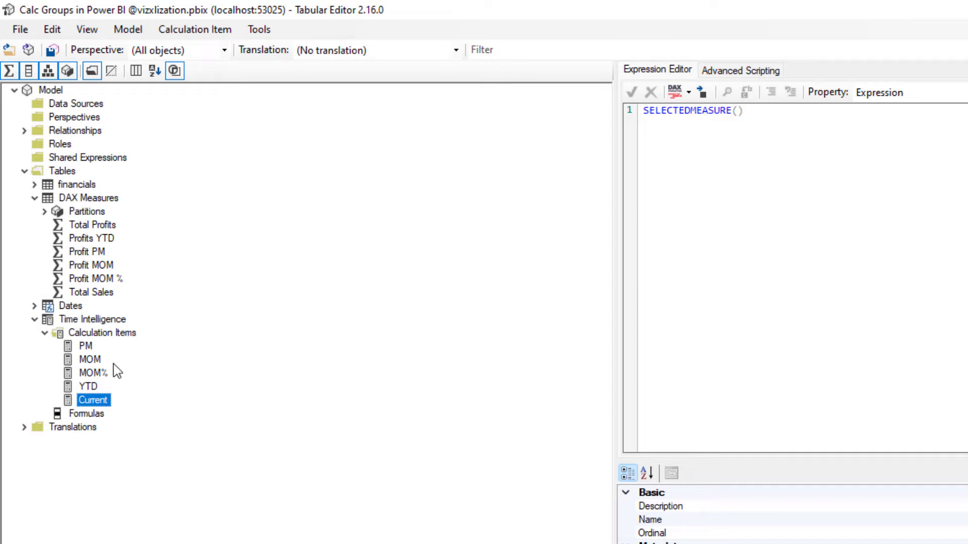
# Replace [Total Profits] with SELECTEDMEASURE() in the PM calculation item's CALCULATE expression.
pyautogui.click(90, 347)
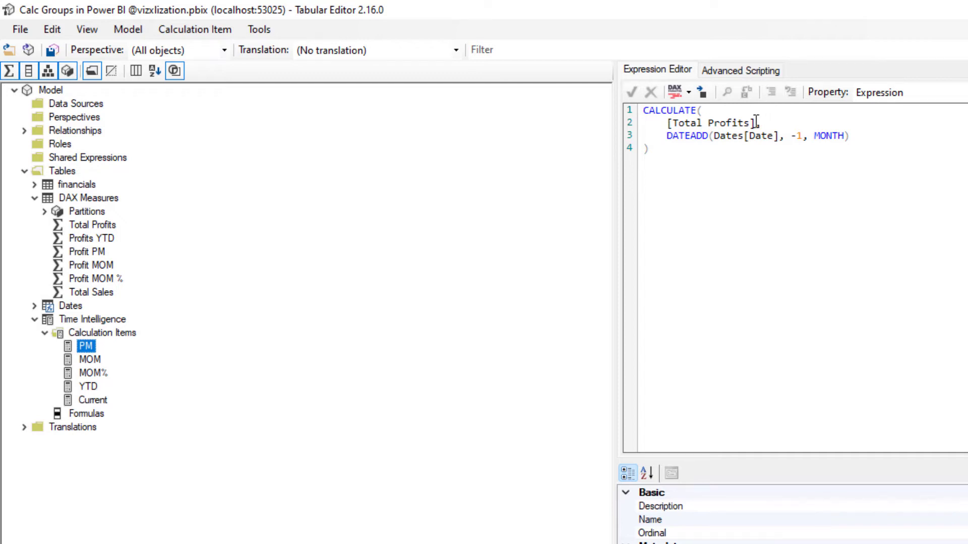
pyautogui.moveTo(756, 122); pyautogui.dragTo(670, 124)
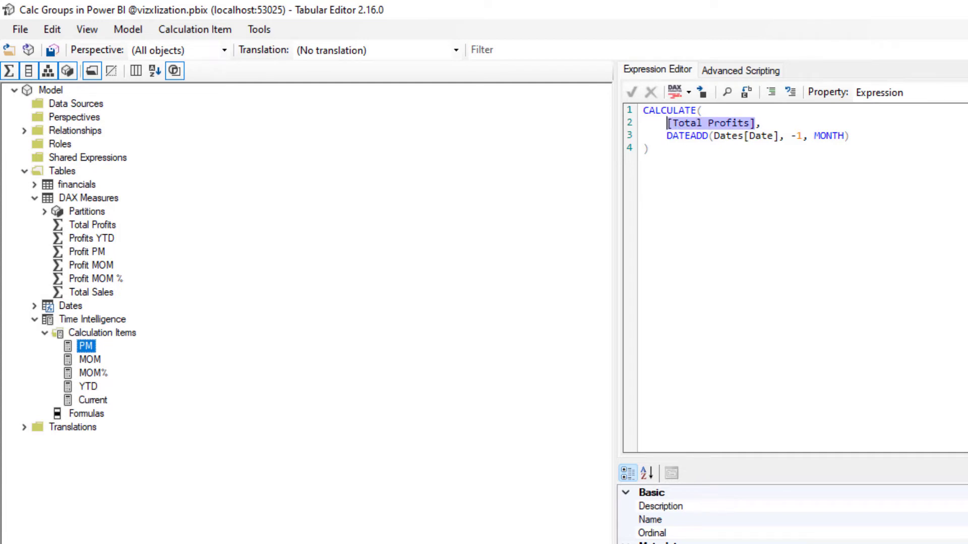
pyautogui.write('sold')
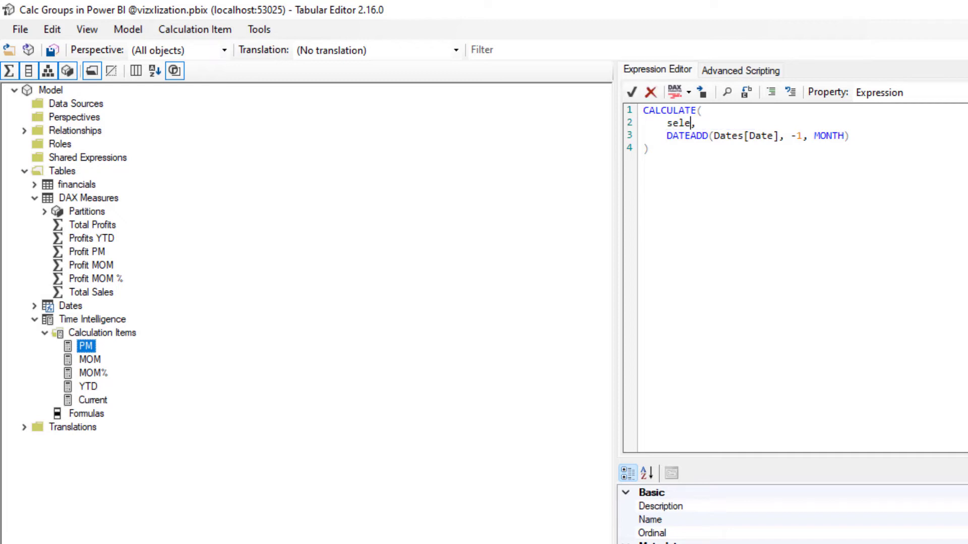
pyautogui.press('BackSpace')
pyautogui.press('BackSpace')
pyautogui.press('BackSpace')
pyautogui.press('BackSpace')
pyautogui.write('SELECTEDMEASURE(),')
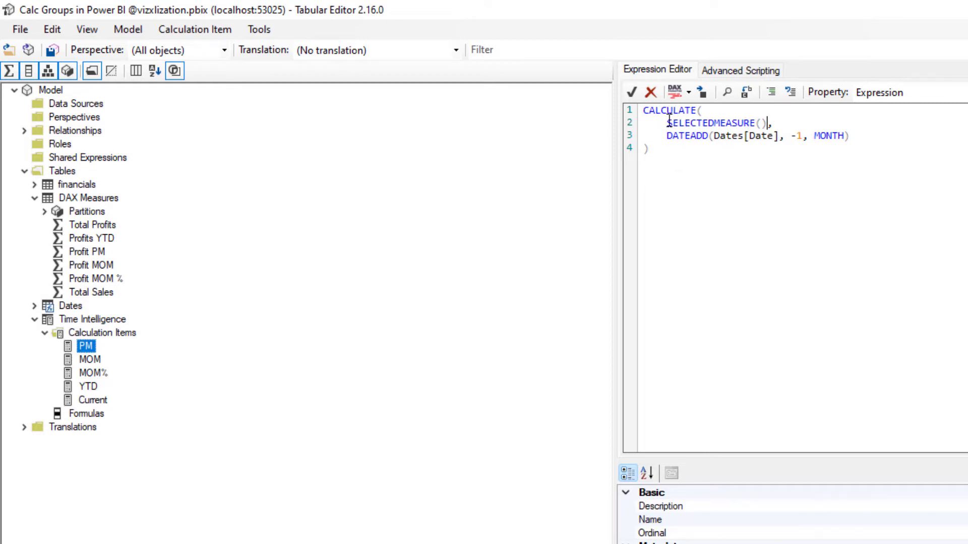
# Save the PM change to the model and copy PM's SELECTEDMEASURE() over [Total Profits] in the MOM item's CurrentMonthProfit variable.
pyautogui.moveTo(667, 123); pyautogui.dragTo(767, 125)
pyautogui.hotkey('ctrl', 'c')
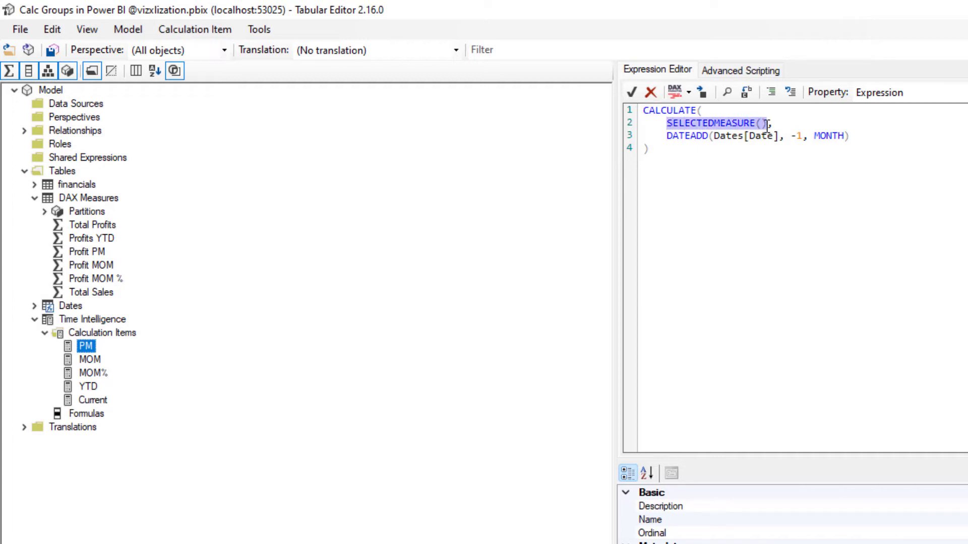
pyautogui.click(751, 143)
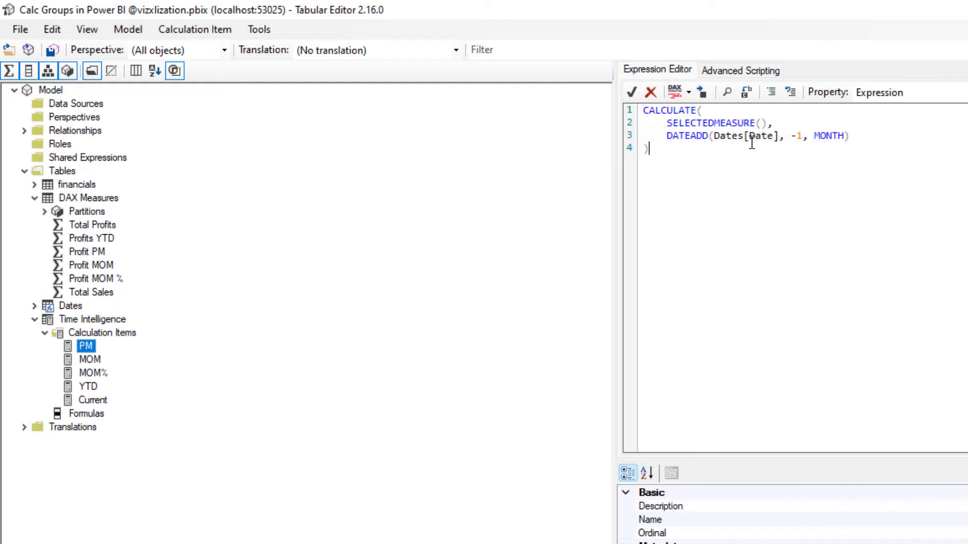
pyautogui.click(89, 359)
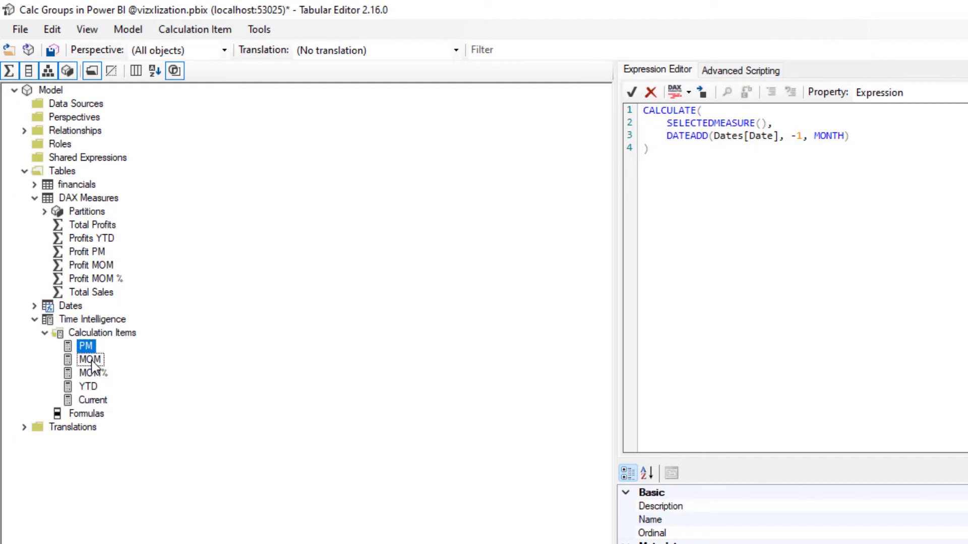
pyautogui.click(53, 50)
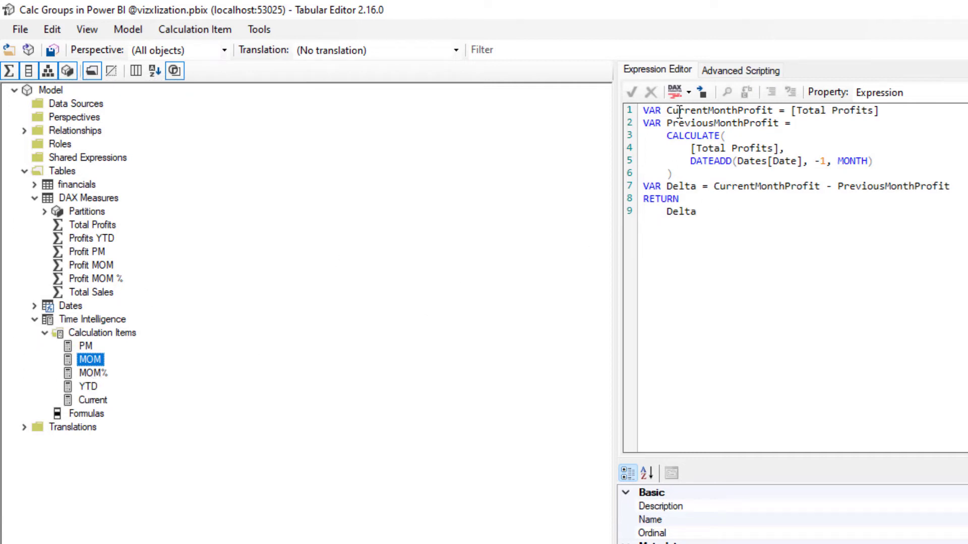
pyautogui.moveTo(879, 110); pyautogui.dragTo(790, 111)
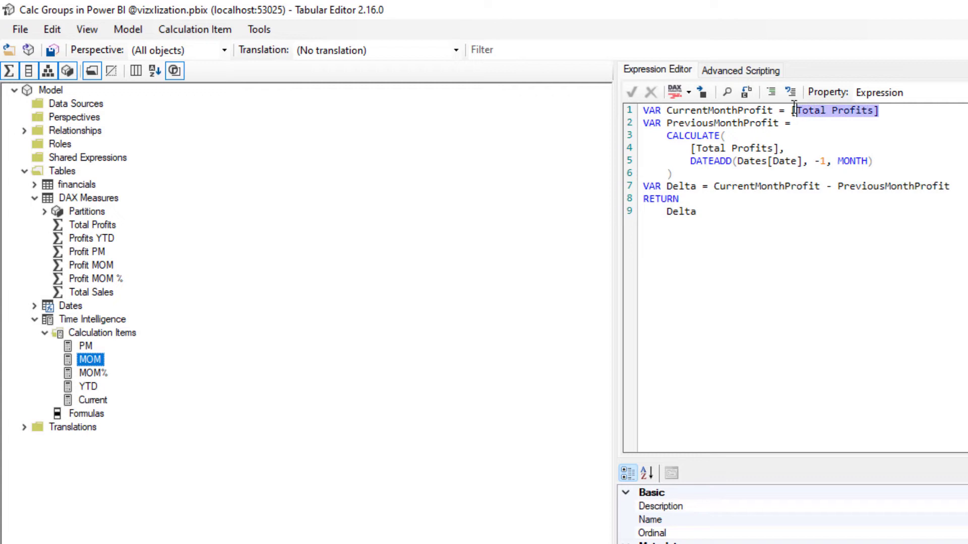
pyautogui.hotkey('ctrl', 'v')
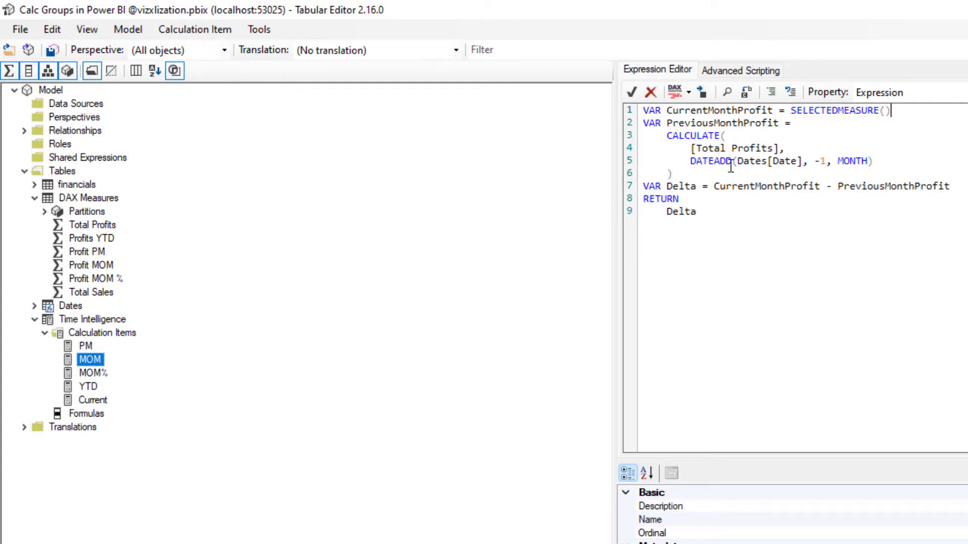
# Replace [Total Profits] with SELECTEDMEASURE() in the MOM item's PreviousMonthProfit variable and save the change to the model.
pyautogui.moveTo(779, 148); pyautogui.dragTo(694, 148)
pyautogui.hotkey('ctrl', 'v')
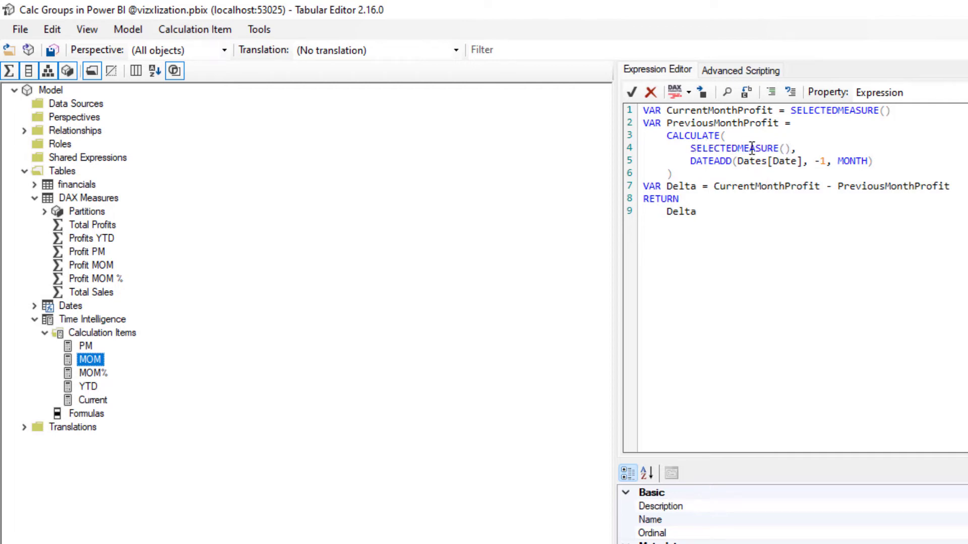
pyautogui.click(49, 52)
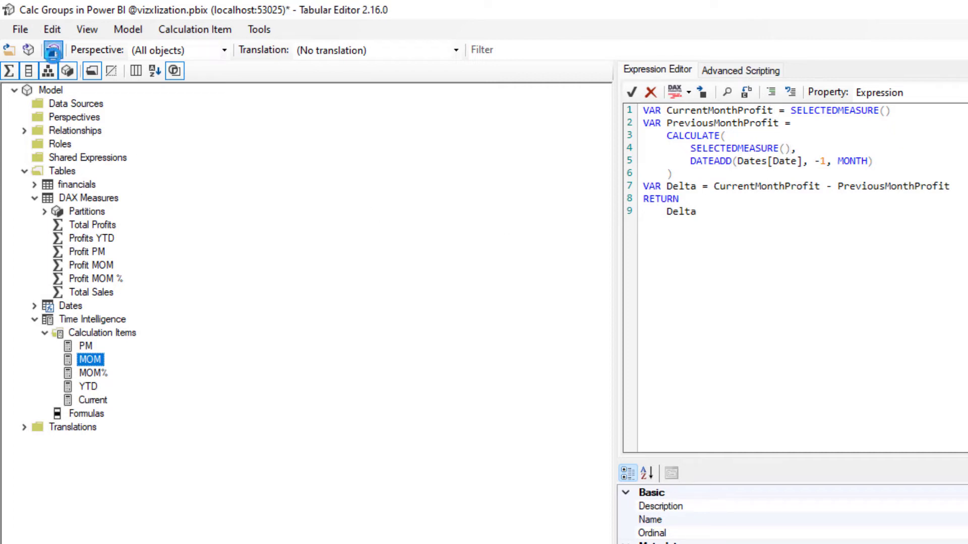
# Replace both [Total Profits] references in the MOM% item with SELECTEDMEASURE() and save the change to the model.
pyautogui.click(94, 373)
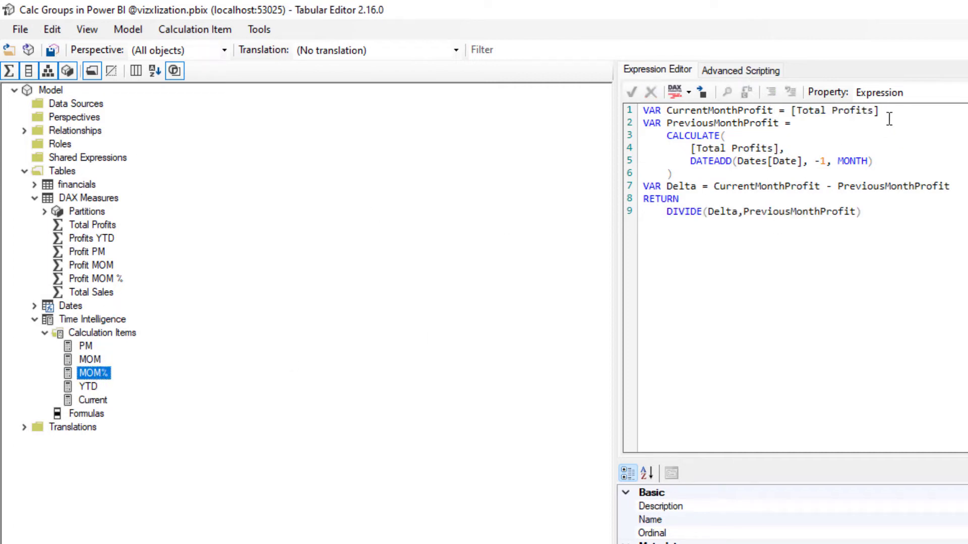
pyautogui.moveTo(883, 110); pyautogui.dragTo(793, 110)
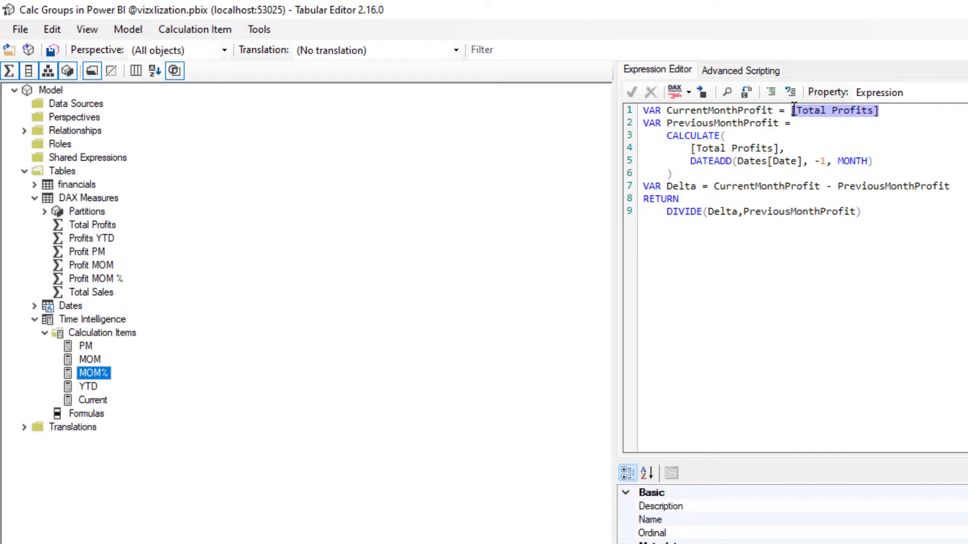
pyautogui.hotkey('ctrl', 'v')
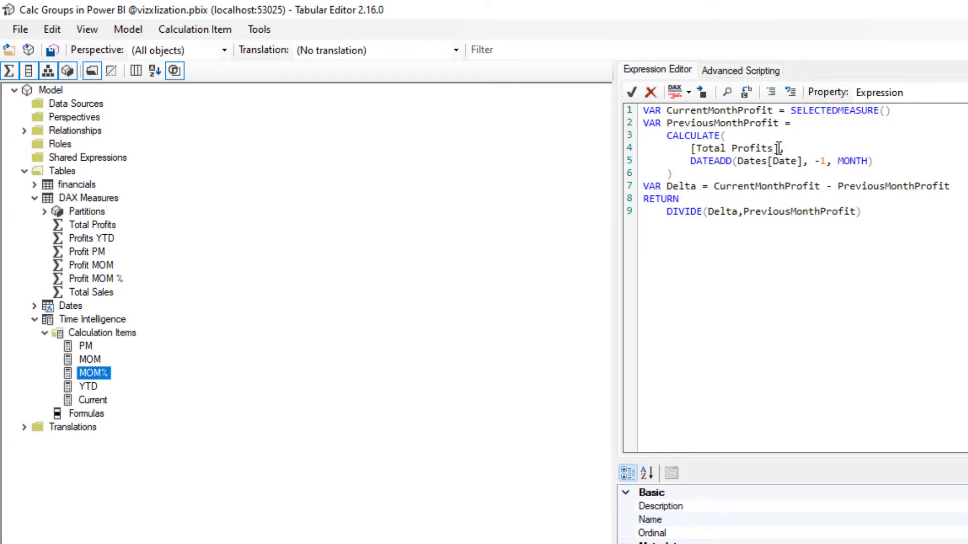
pyautogui.moveTo(779, 148); pyautogui.dragTo(693, 149)
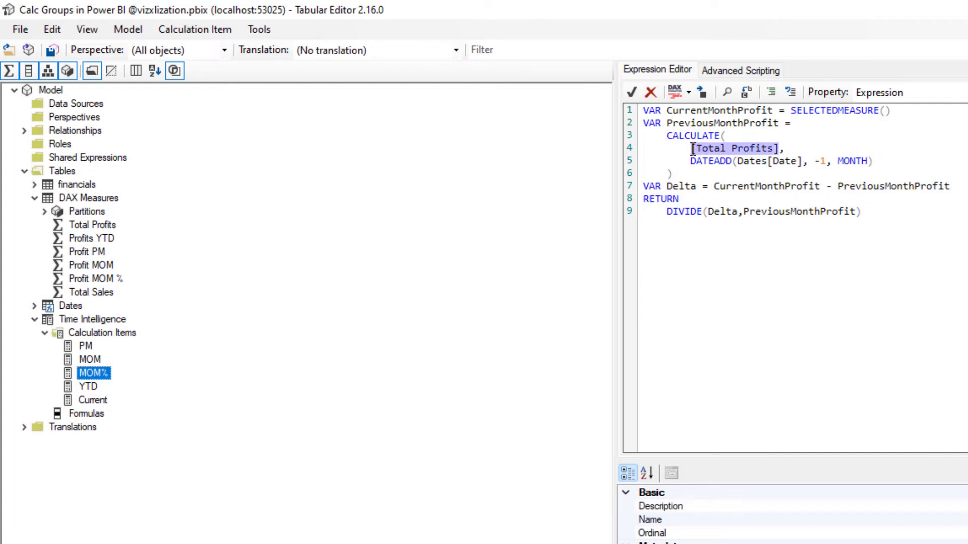
pyautogui.hotkey('ctrl', 'v')
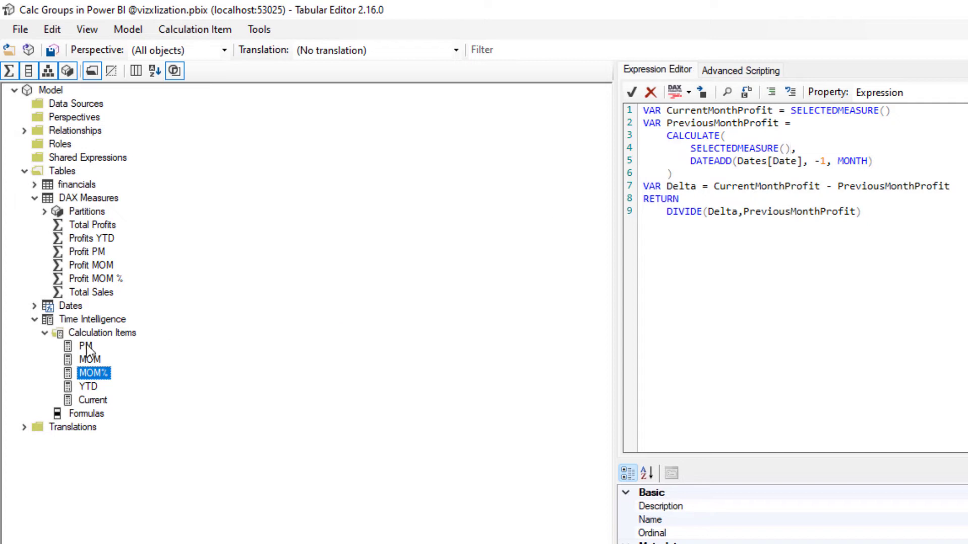
pyautogui.click(53, 50)
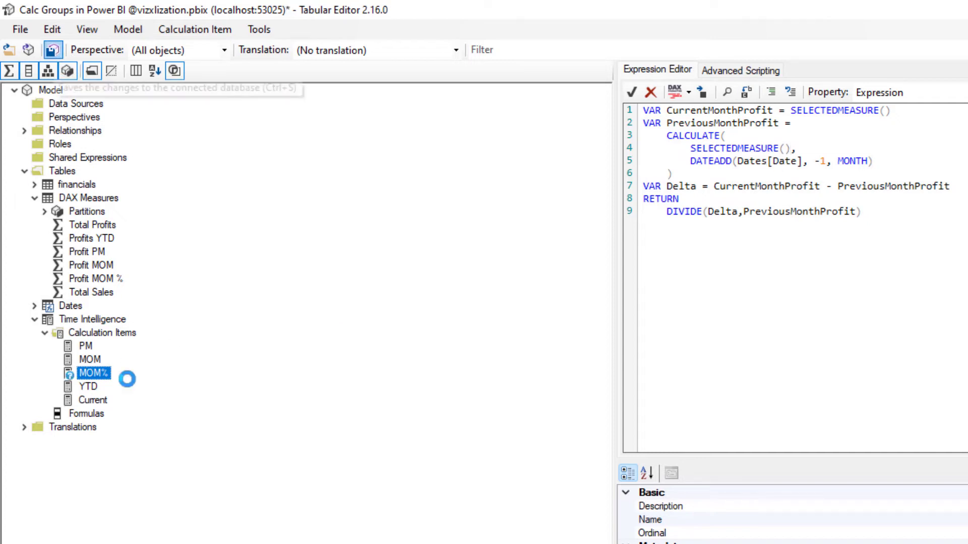
# Replace [Total Profits] with SELECTEDMEASURE() in the YTD item's CALCULATE expression and save the change to the model.
pyautogui.click(93, 388)
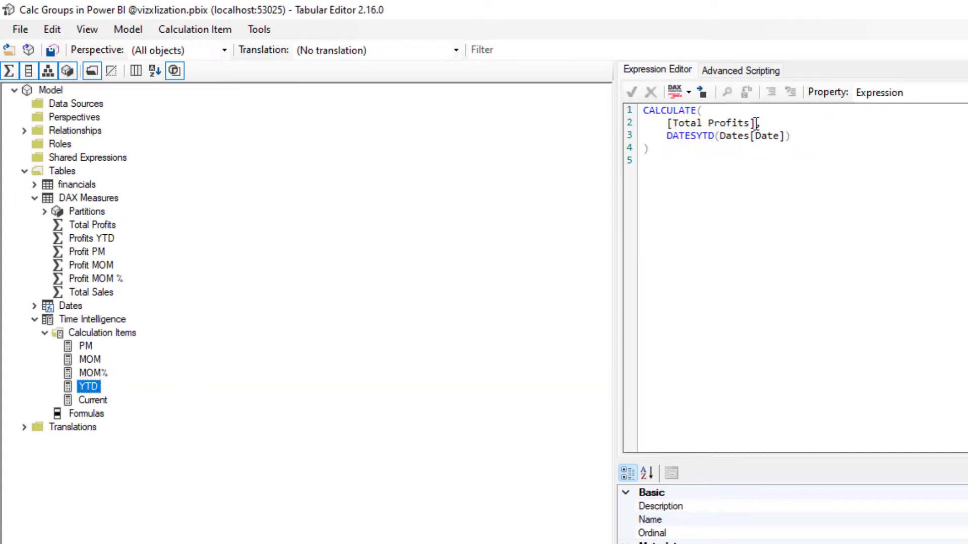
pyautogui.moveTo(756, 123); pyautogui.dragTo(669, 125)
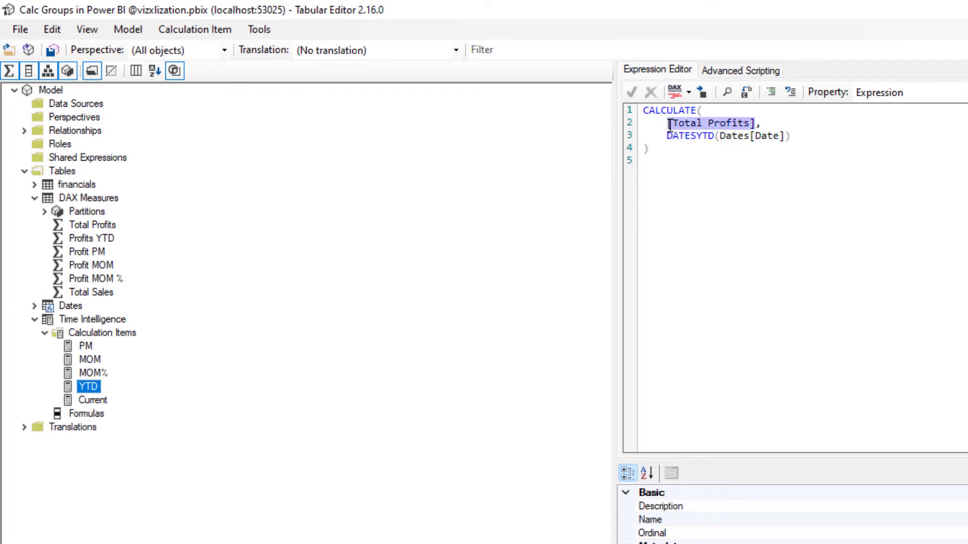
pyautogui.hotkey('ctrl', 'v')
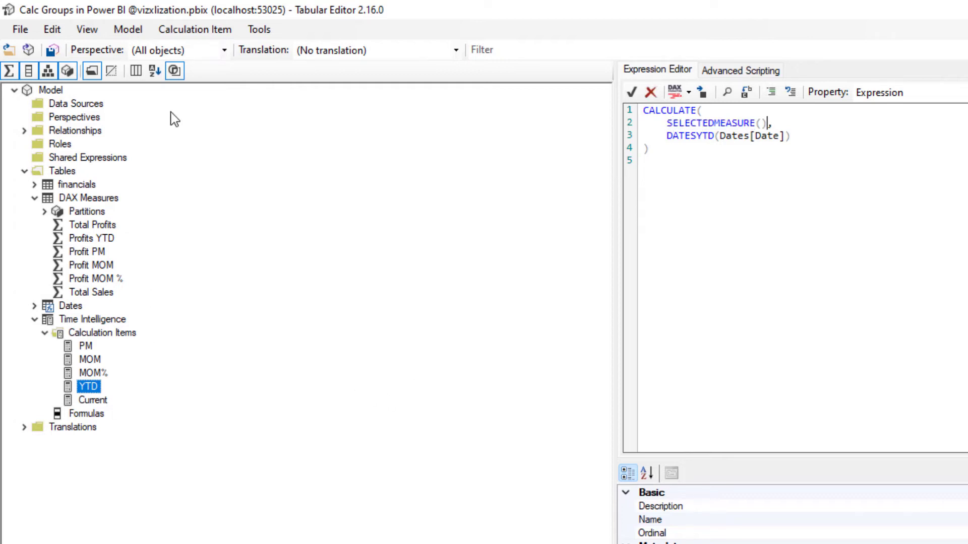
pyautogui.click(53, 50)
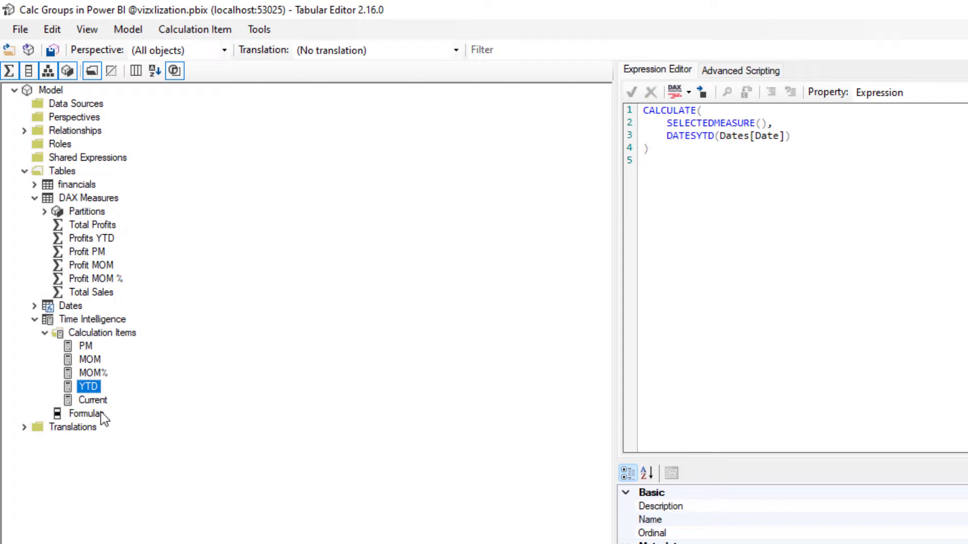
# Check the Current item's expression, switch to Power BI Desktop and refresh the calculation groups.
pyautogui.click(93, 400)
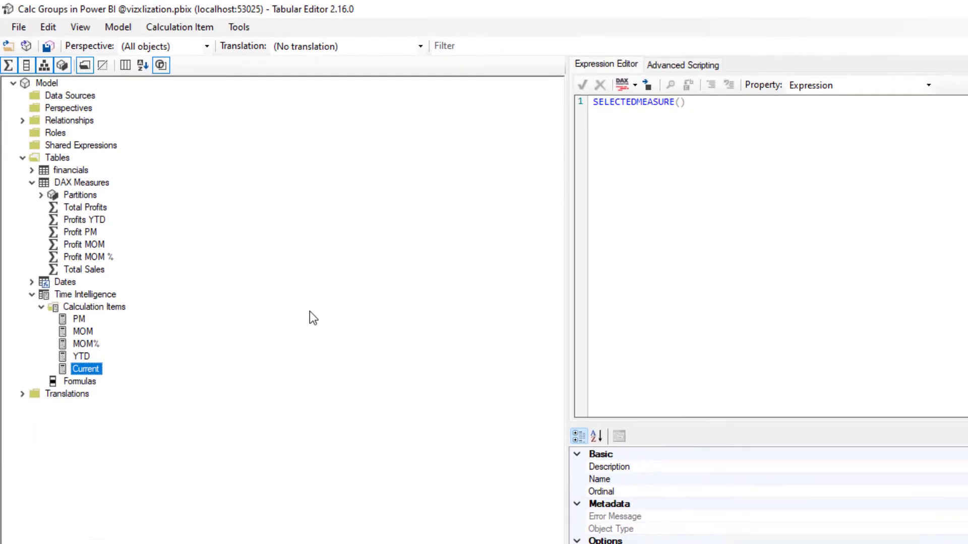
pyautogui.click(957, 7)
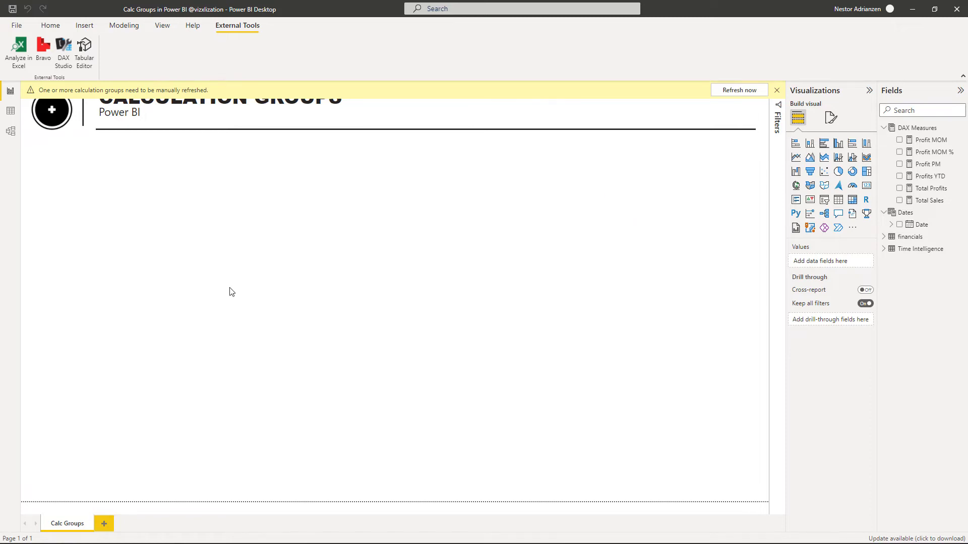
pyautogui.click(741, 91)
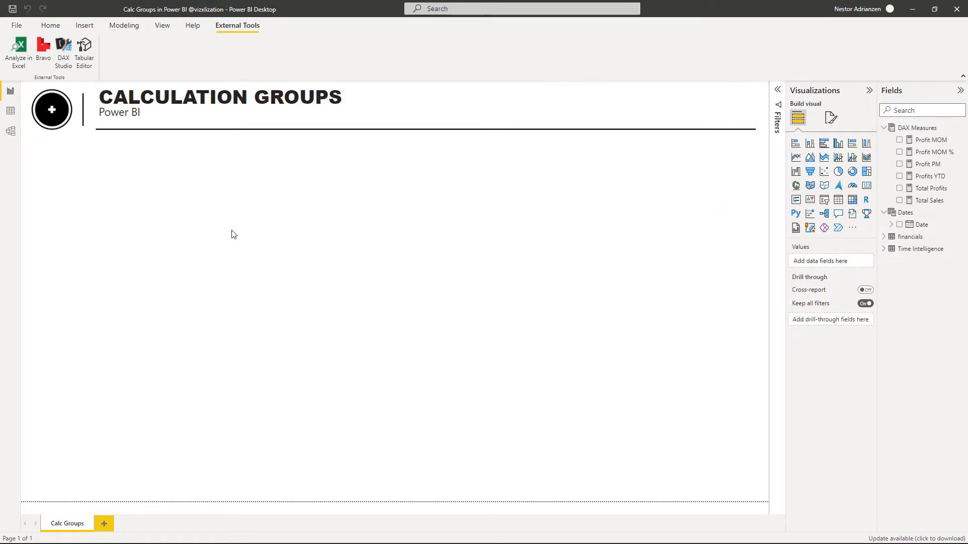
# Add a matrix visual to the Calc Groups page, making it narrower and extending it down to near the page's lower edge.
pyautogui.click(852, 201)
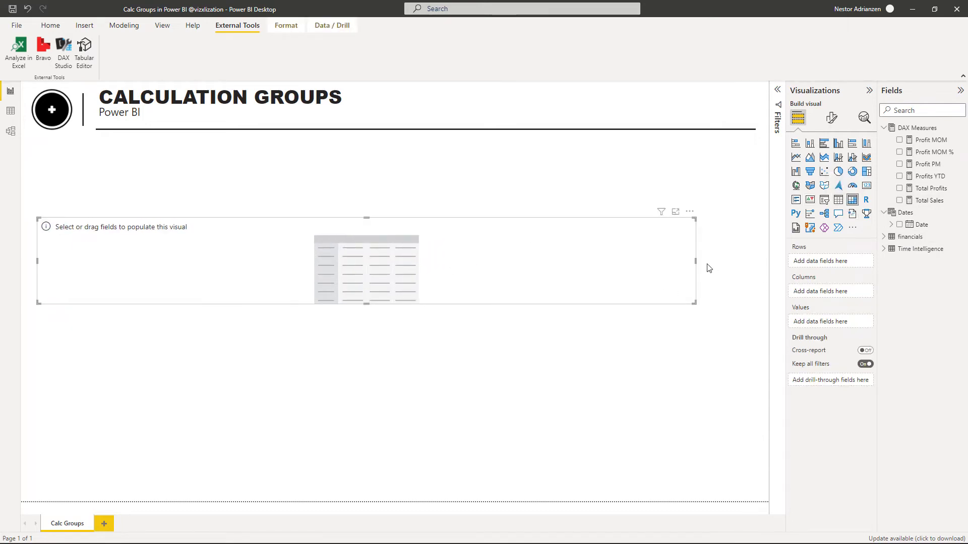
pyautogui.moveTo(694, 261); pyautogui.dragTo(307, 298)
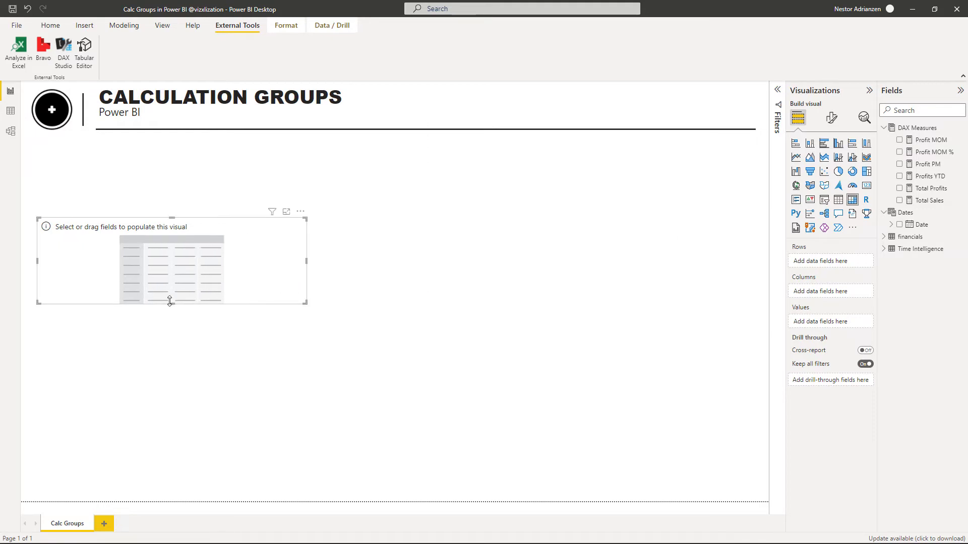
pyautogui.moveTo(169, 301); pyautogui.dragTo(152, 482)
# Put the Time Intelligence Formulas field in the matrix columns and the Total Profits measure in its values.
pyautogui.click(885, 129)
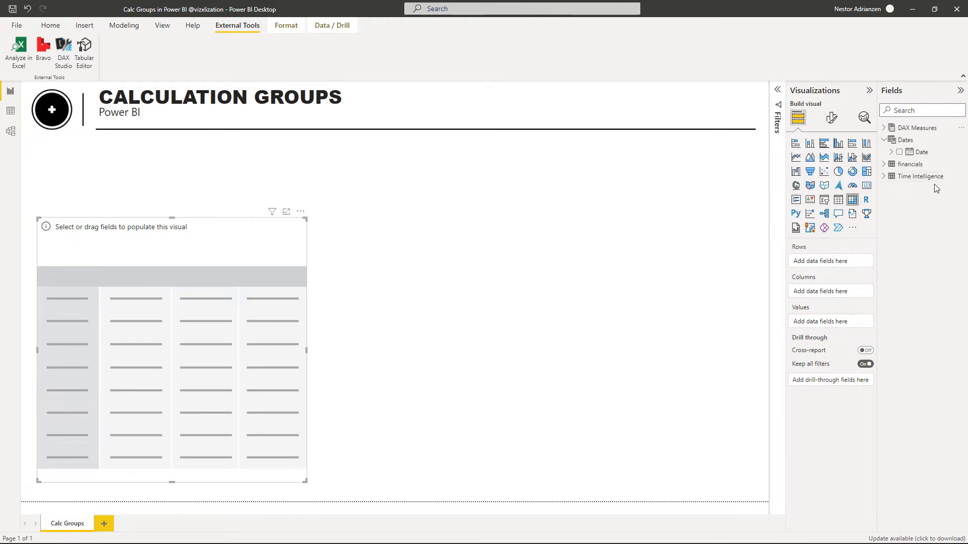
pyautogui.click(884, 177)
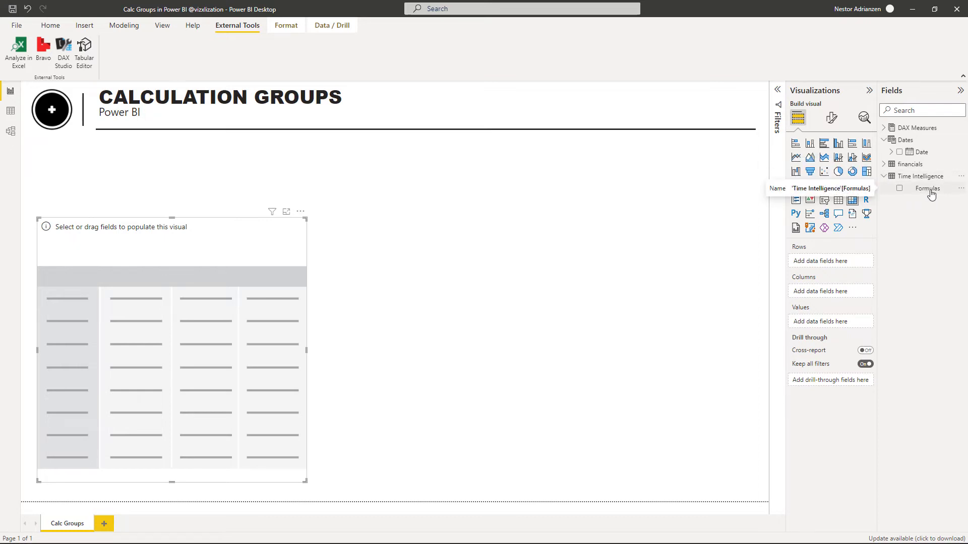
pyautogui.moveTo(931, 194); pyautogui.dragTo(838, 297)
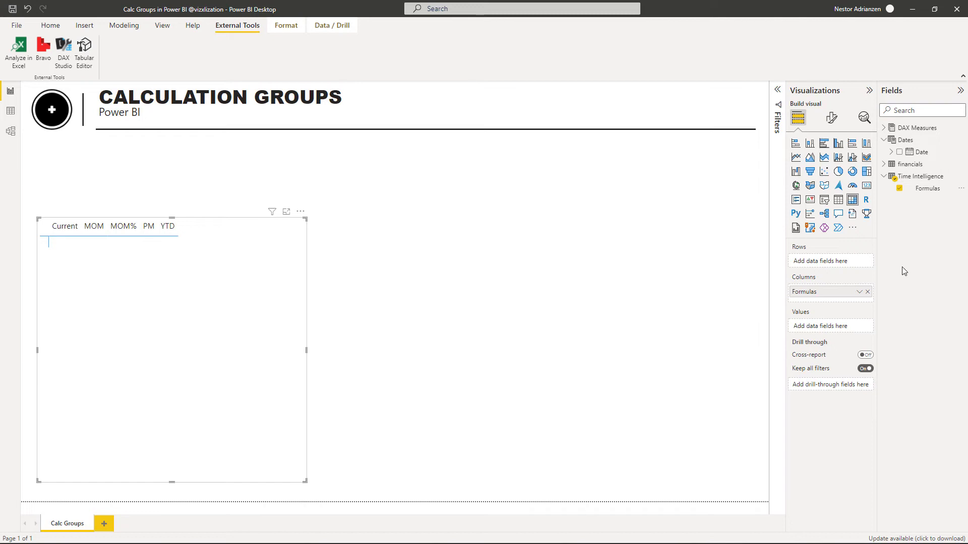
pyautogui.click(885, 130)
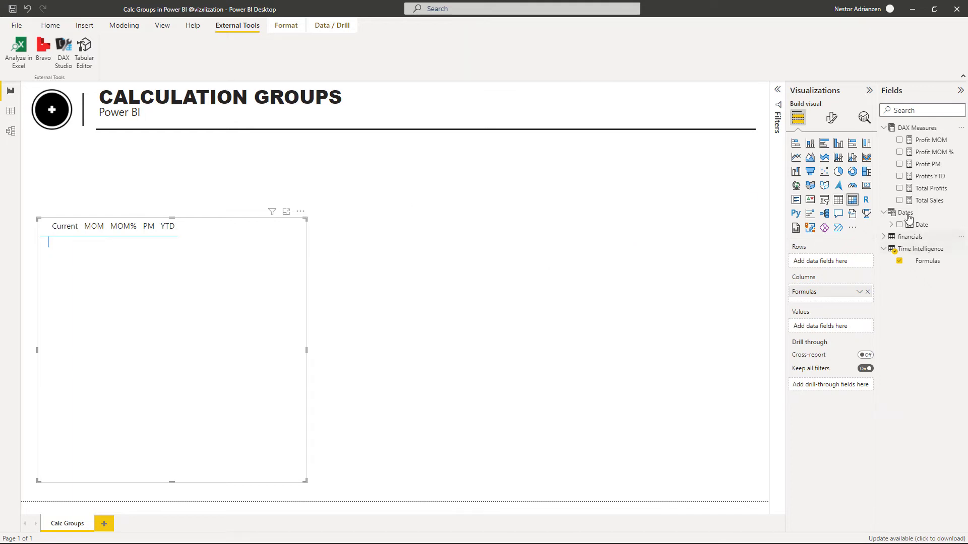
pyautogui.moveTo(931, 191); pyautogui.dragTo(840, 328)
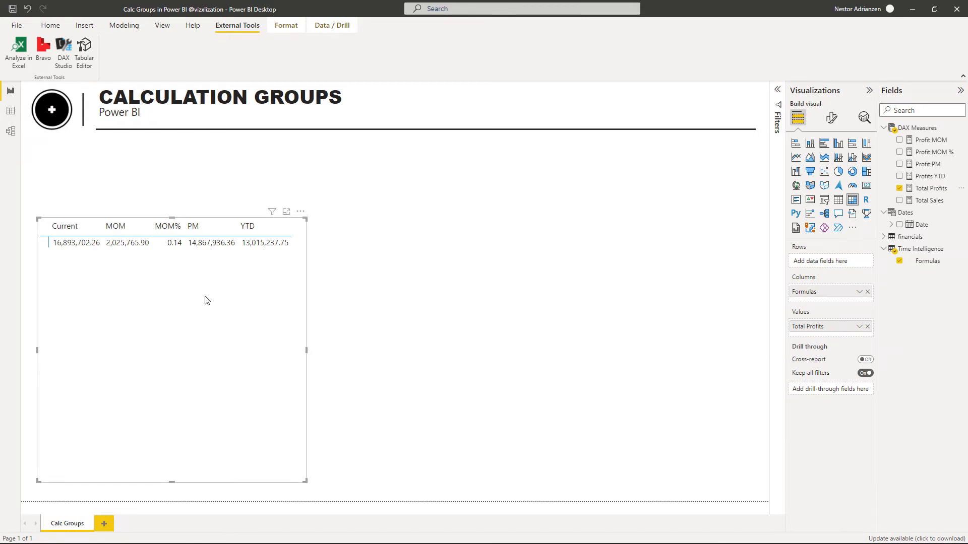
# Add the Dates table's Date hierarchy to the matrix rows, and widen and reposition the matrix to fit its columns.
pyautogui.moveTo(206, 300); pyautogui.dragTo(247, 281)
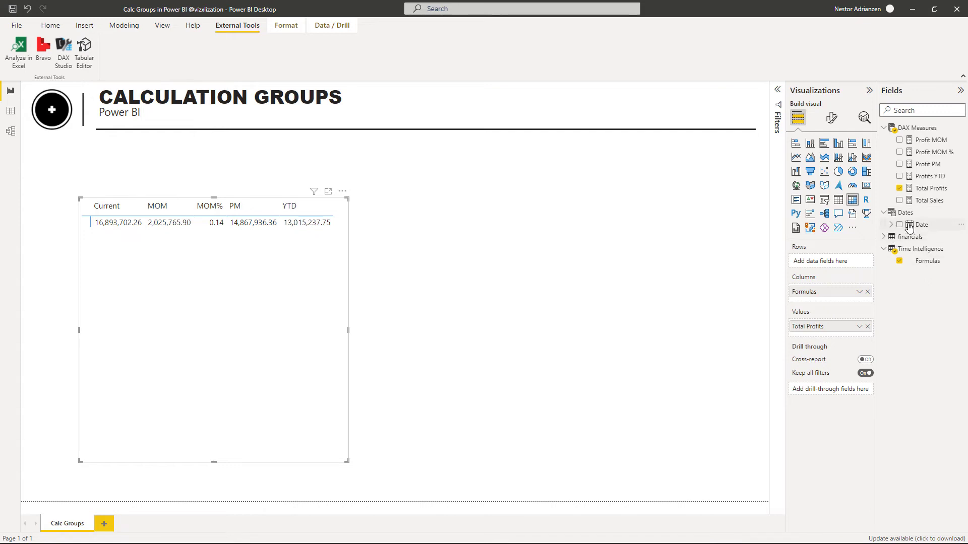
pyautogui.moveTo(917, 229); pyautogui.dragTo(826, 262)
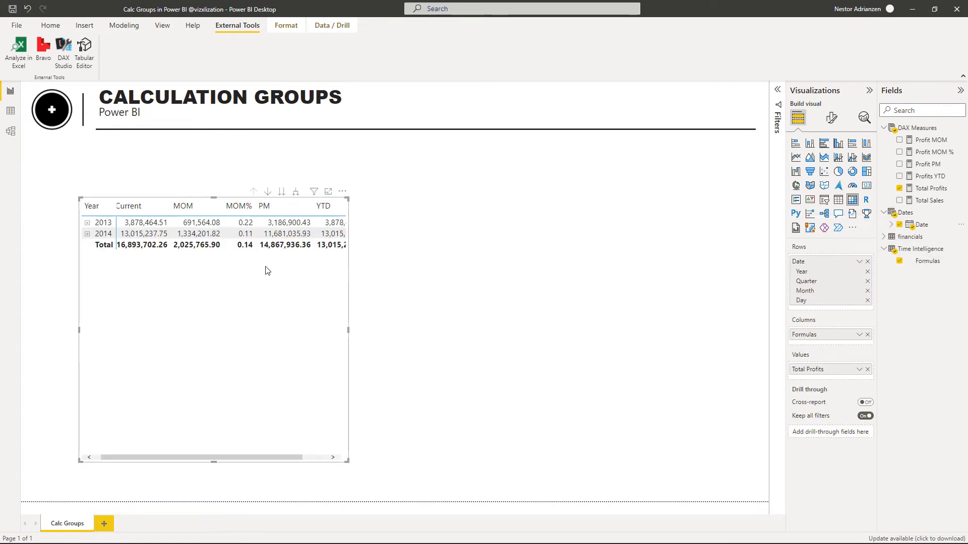
pyautogui.moveTo(347, 329); pyautogui.dragTo(394, 330)
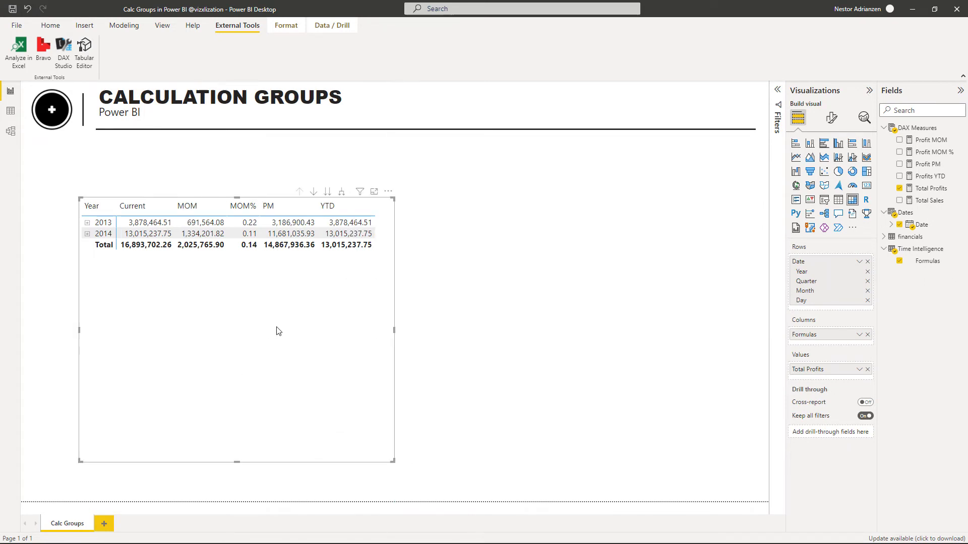
pyautogui.moveTo(277, 330); pyautogui.dragTo(240, 326)
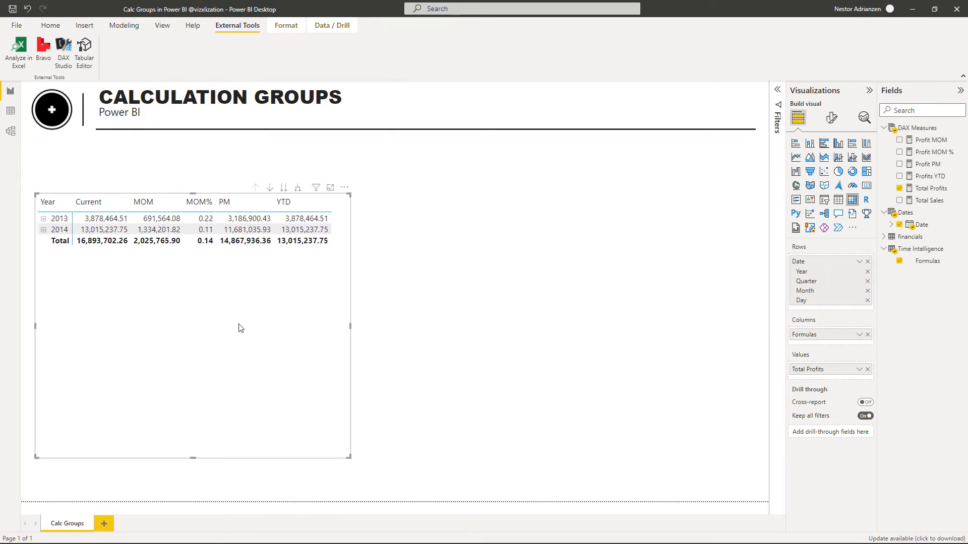
# Remove Quarter and Day from the Date hierarchy in the matrix rows and expand all years to month level.
pyautogui.click(867, 301)
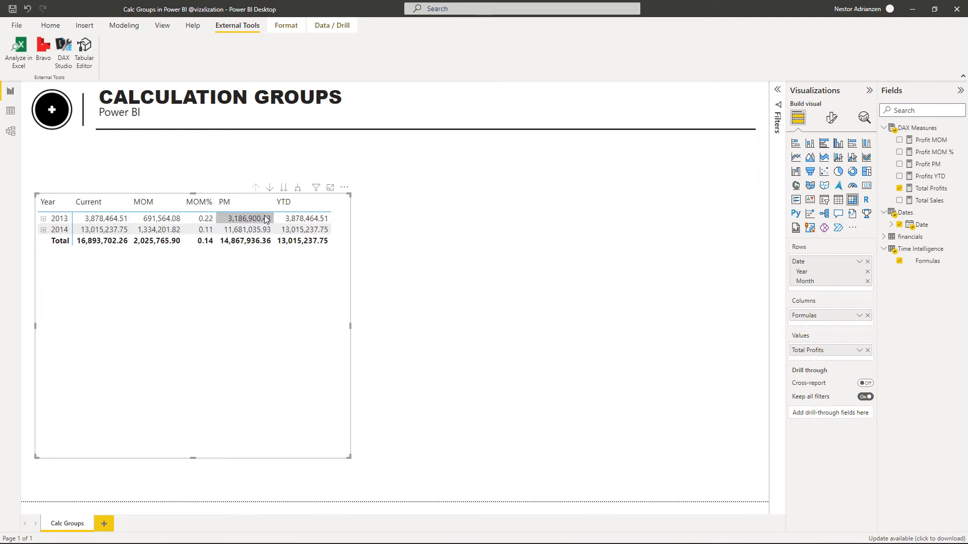
pyautogui.click(298, 189)
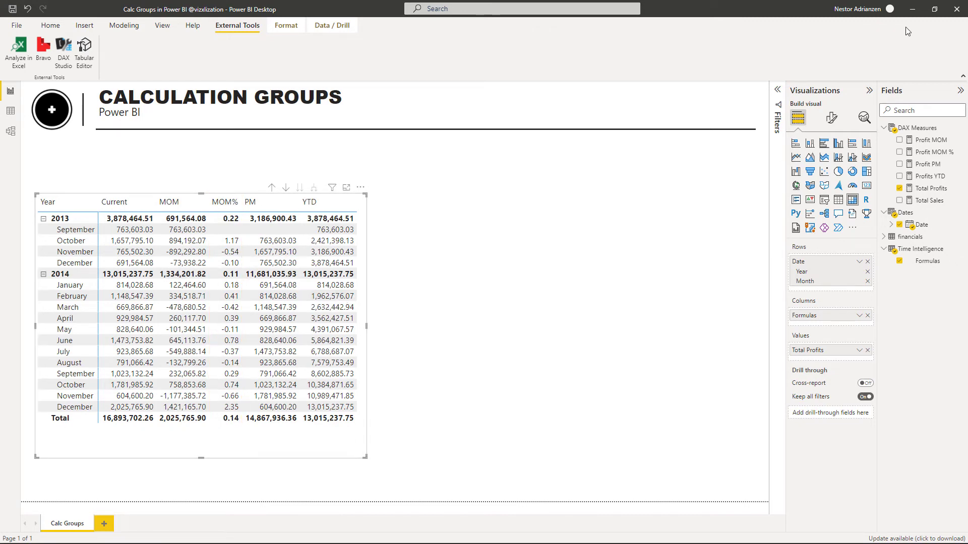
# Switch to Tabular Editor, set the MOM% item's Format String Expression to "0.0%" and save the change to the model.
pyautogui.click(912, 9)
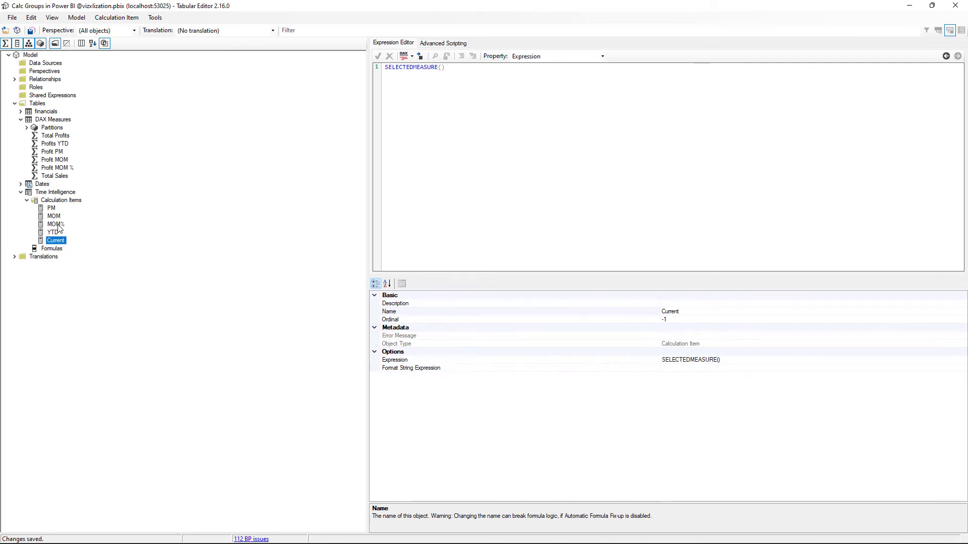
pyautogui.click(57, 224)
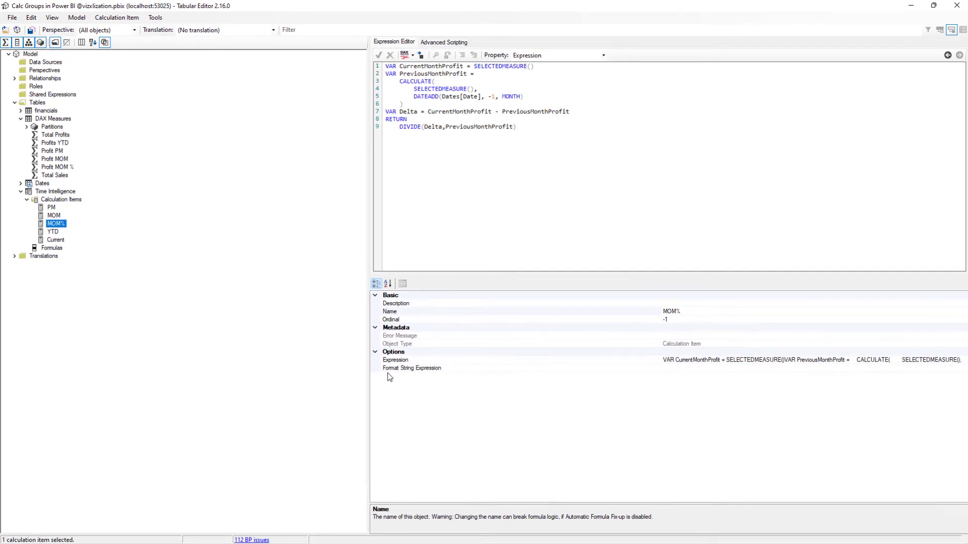
pyautogui.click(857, 470)
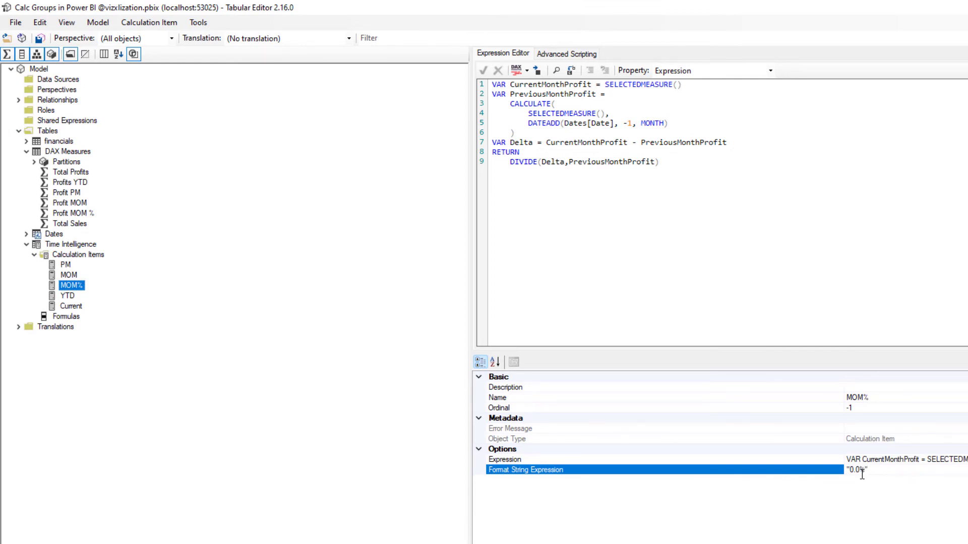
pyautogui.press('Return')
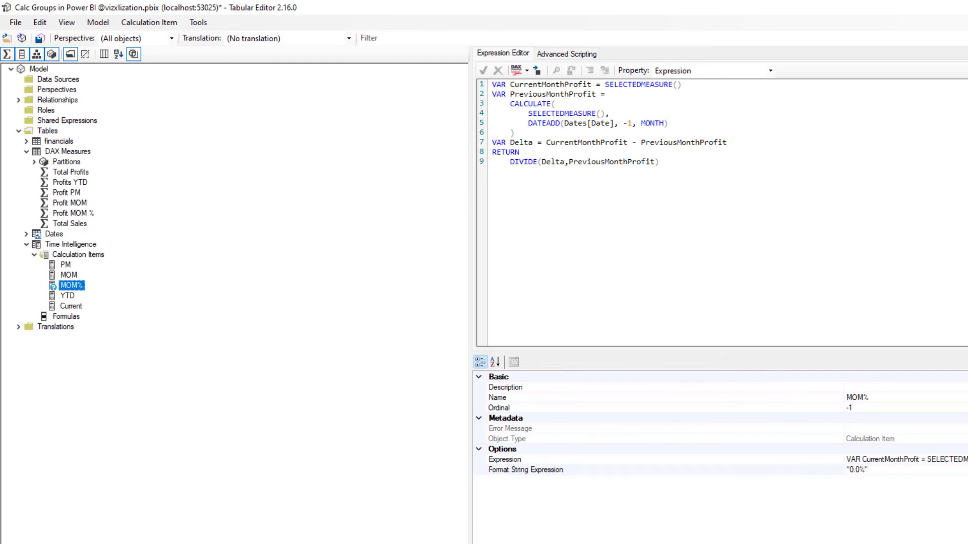
pyautogui.click(40, 39)
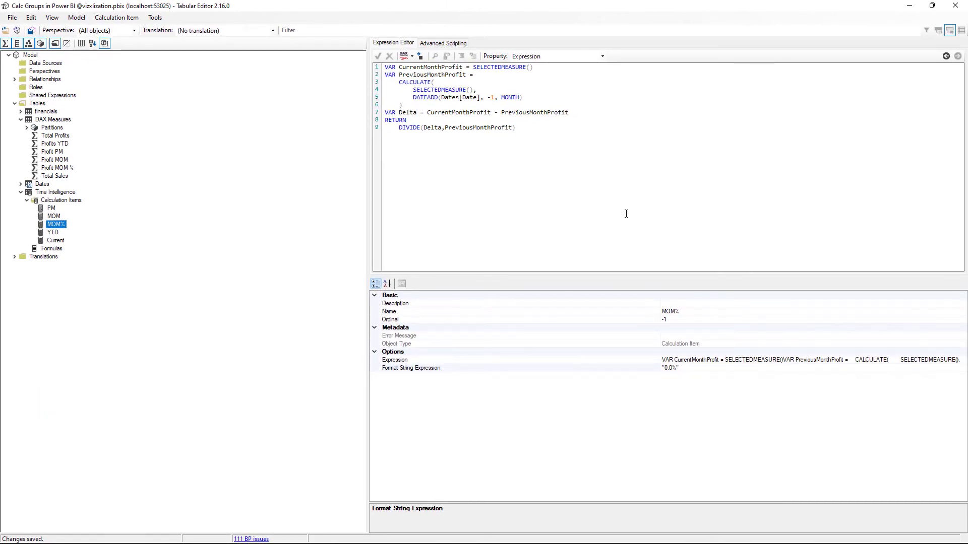
# Switch to Power BI Desktop, turn on the matrix's title and set its text to "Profits".
pyautogui.hotkey('alt', 'Tab')
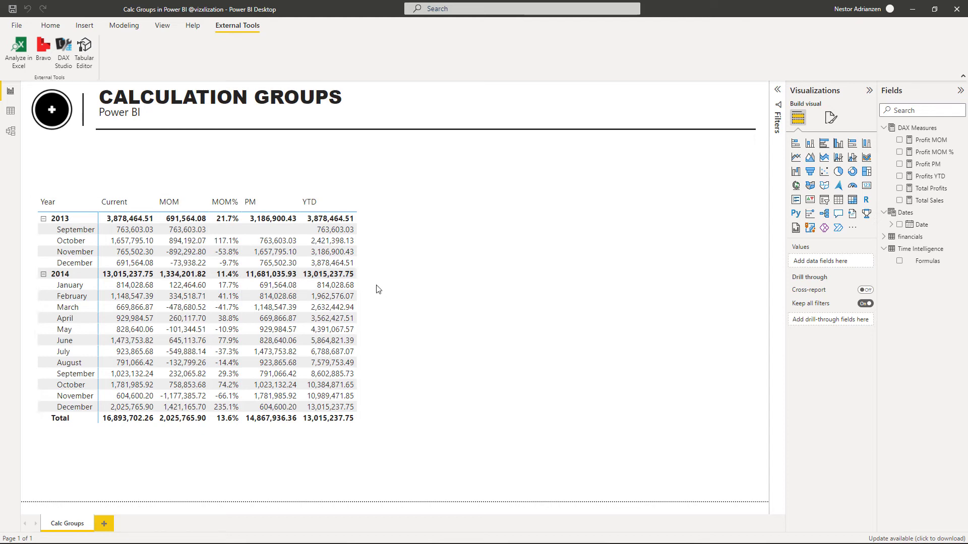
pyautogui.click(372, 237)
pyautogui.click(826, 122)
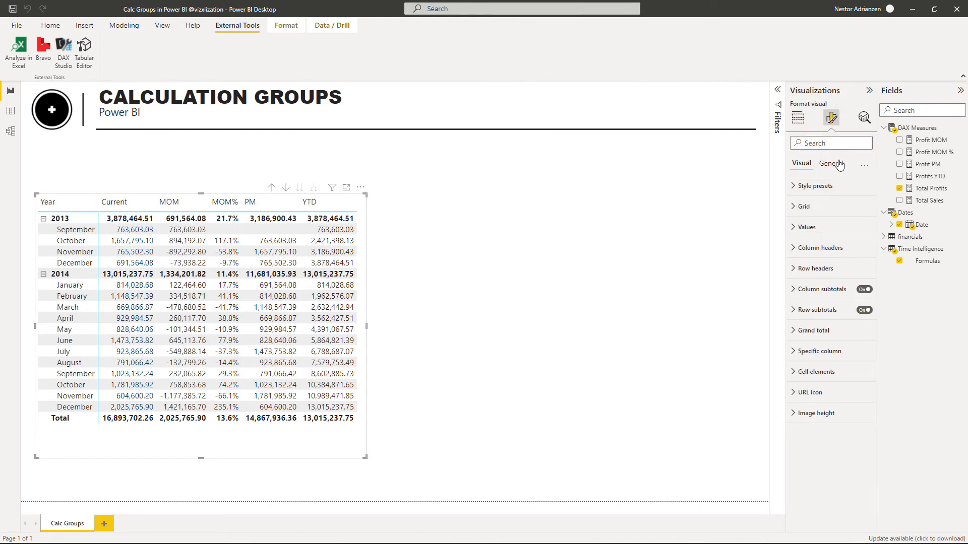
pyautogui.click(840, 164)
pyautogui.click(814, 207)
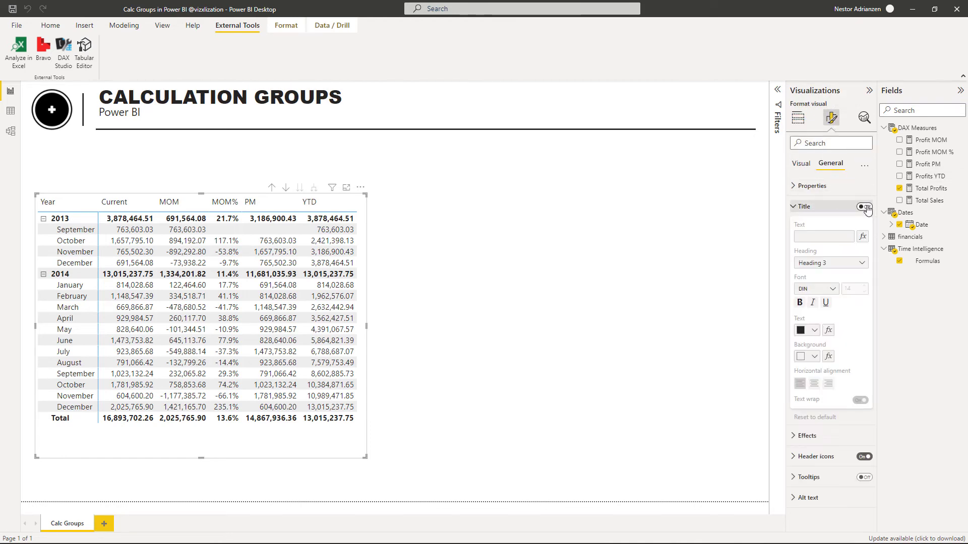
pyautogui.click(839, 236)
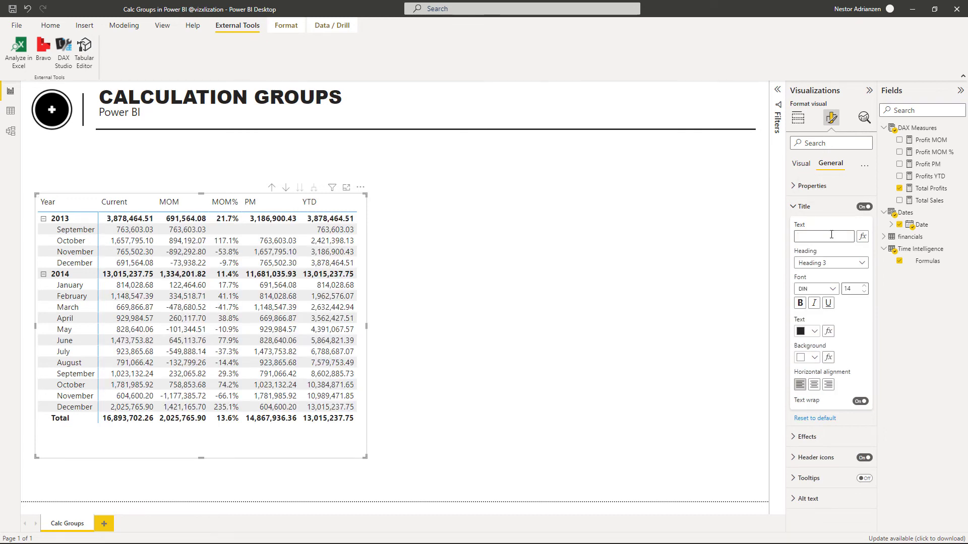
pyautogui.write('Prof')
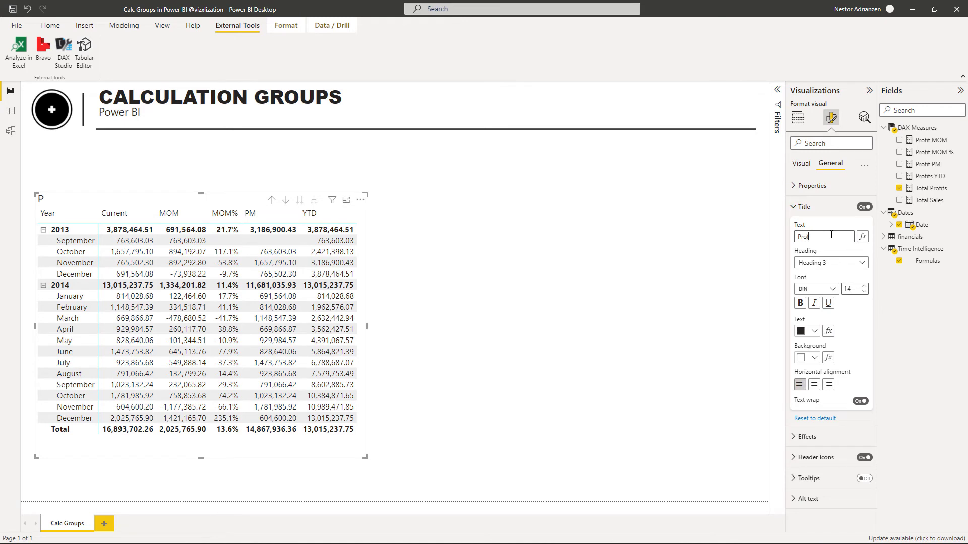
pyautogui.write('its')
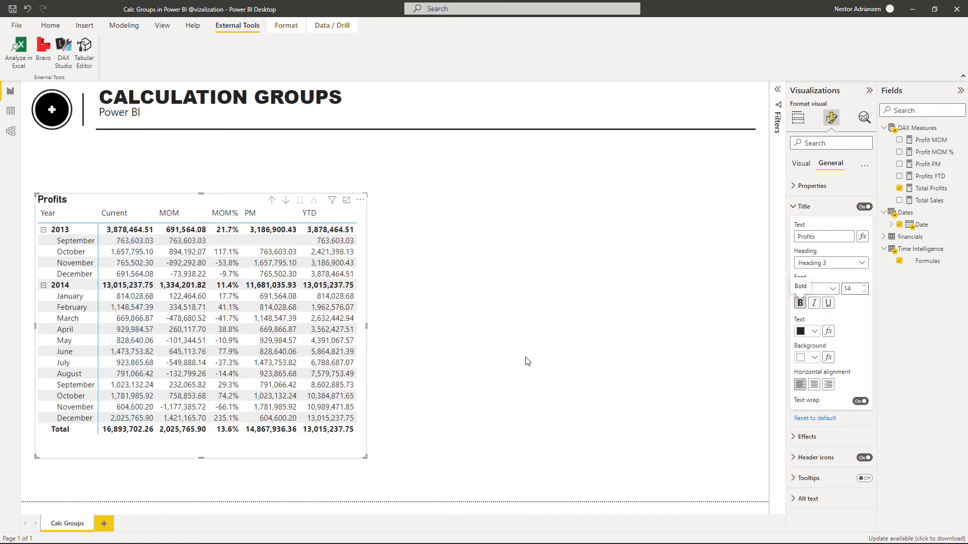
# Move the Profits matrix up so it sits closer to the report heading.
pyautogui.click(133, 186)
pyautogui.moveTo(139, 198); pyautogui.dragTo(139, 171)
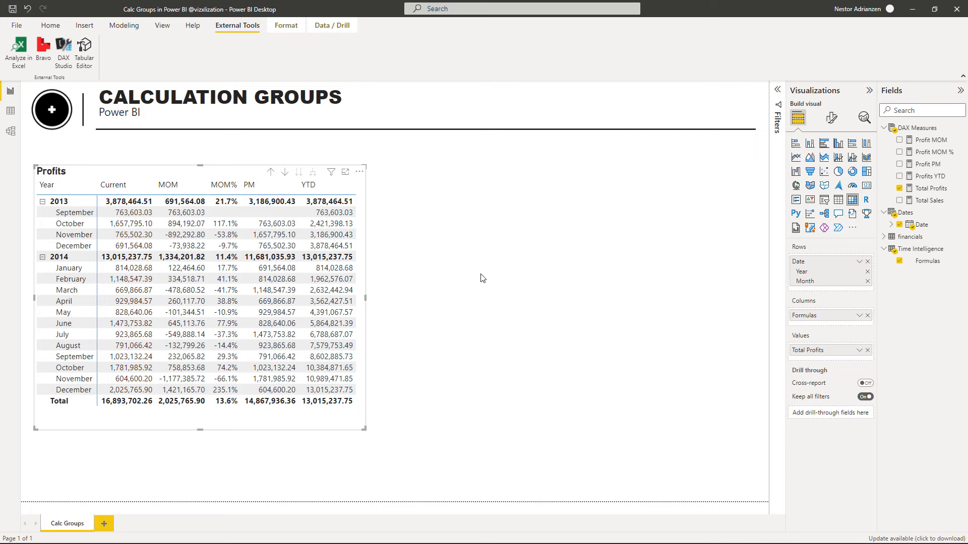
pyautogui.press('Escape')
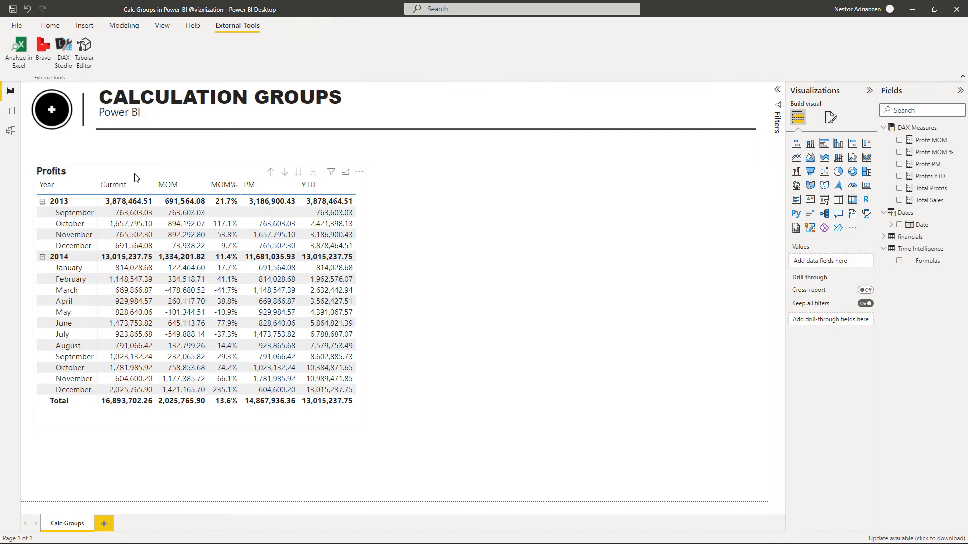
# Duplicate the Profits matrix and place the copy beside the original.
pyautogui.click(138, 175)
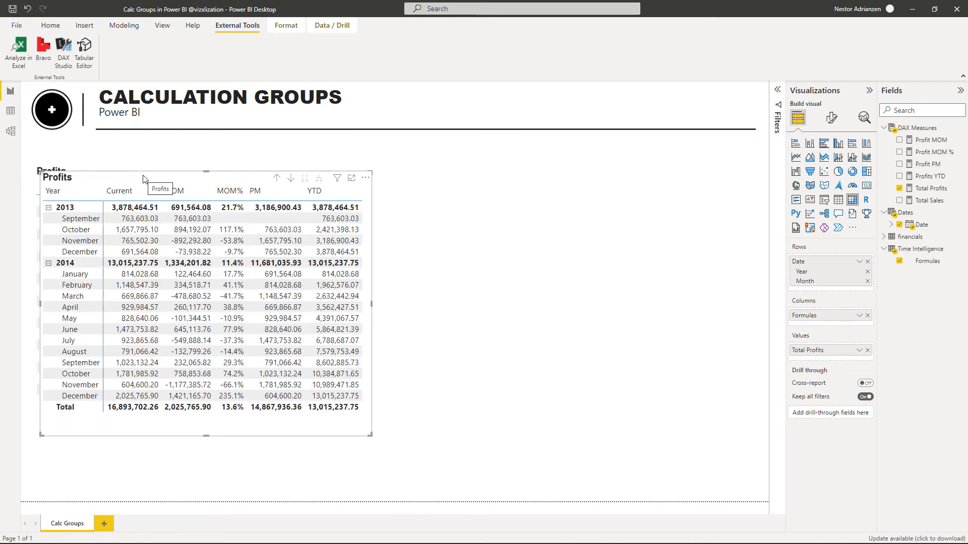
pyautogui.hotkey('ctrl', 'c')
pyautogui.hotkey('ctrl', 'v')
pyautogui.moveTo(142, 180); pyautogui.dragTo(478, 187)
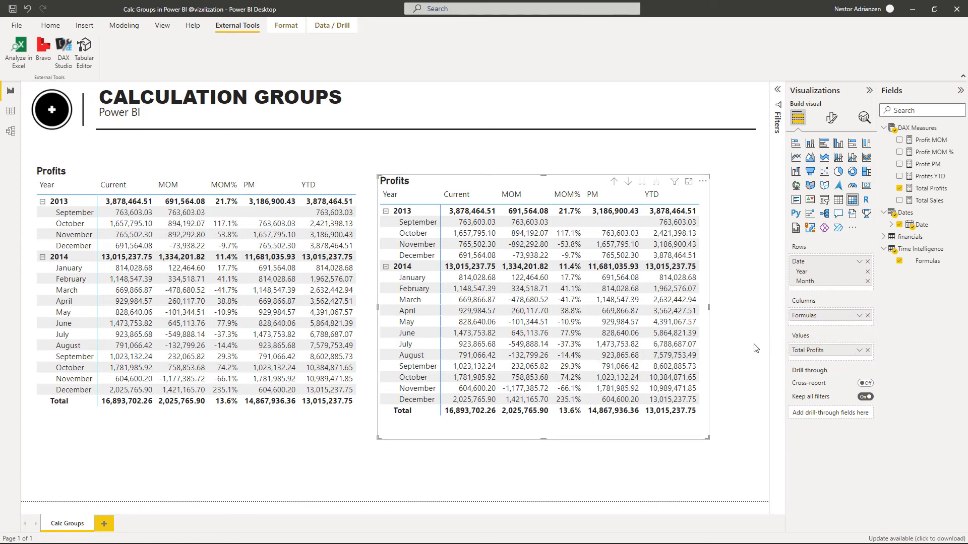
# Replace Total Profits with the Total Sales measure in the copied matrix's values and widen the matrix to fit its columns.
pyautogui.click(867, 351)
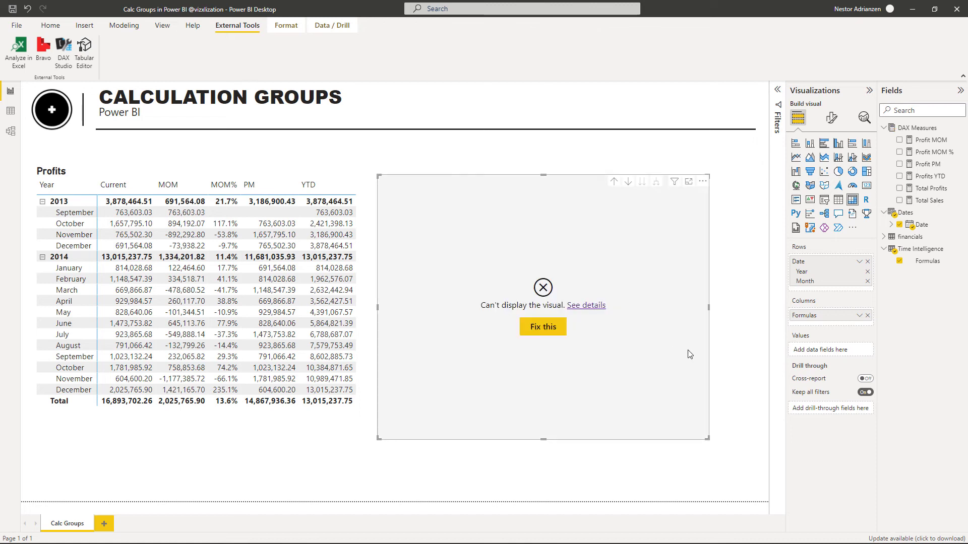
pyautogui.moveTo(931, 201); pyautogui.dragTo(831, 349)
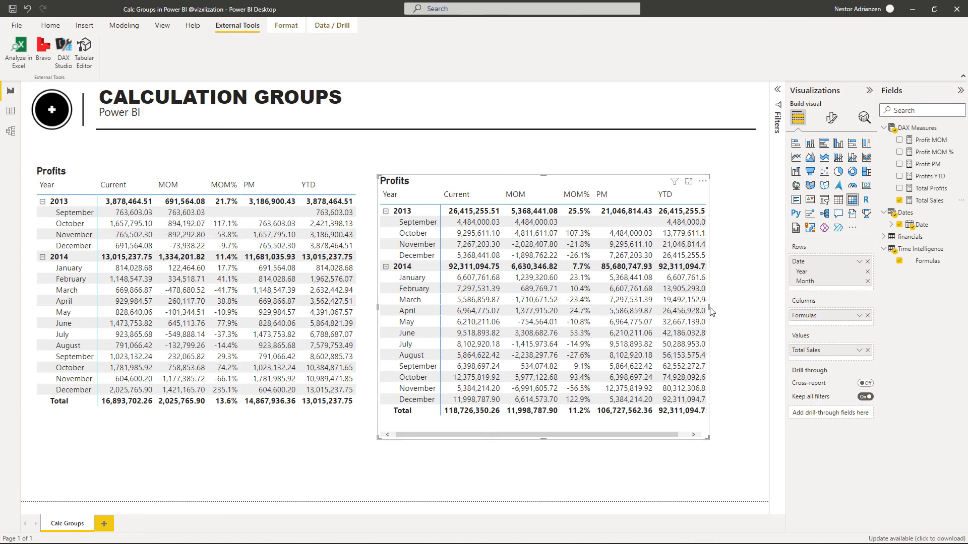
pyautogui.moveTo(709, 308); pyautogui.dragTo(755, 308)
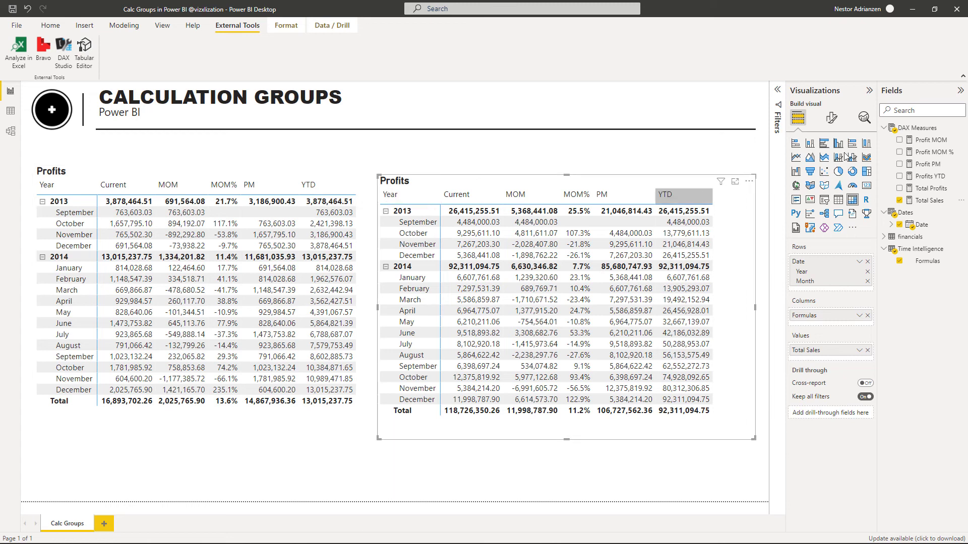
# Change the copied matrix's title text to "Sales".
pyautogui.click(832, 119)
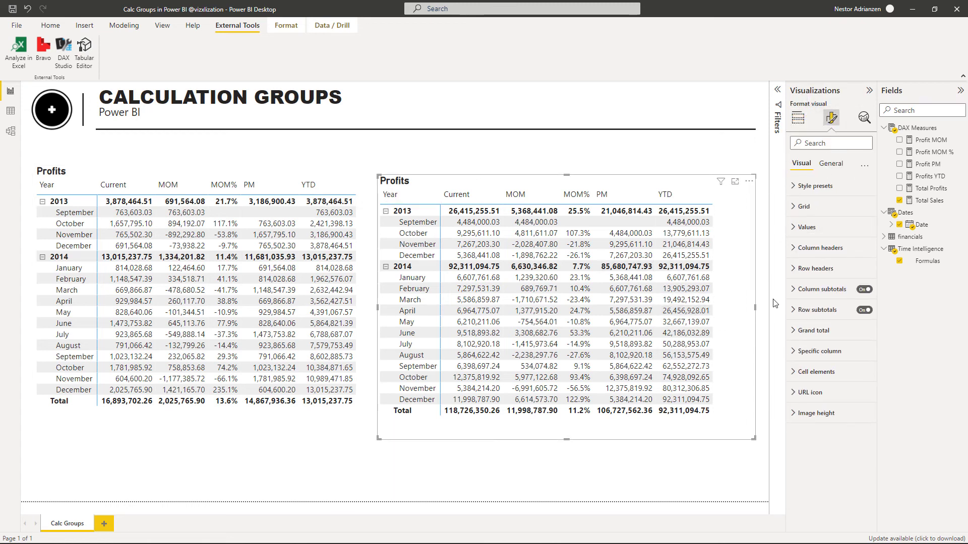
pyautogui.click(830, 164)
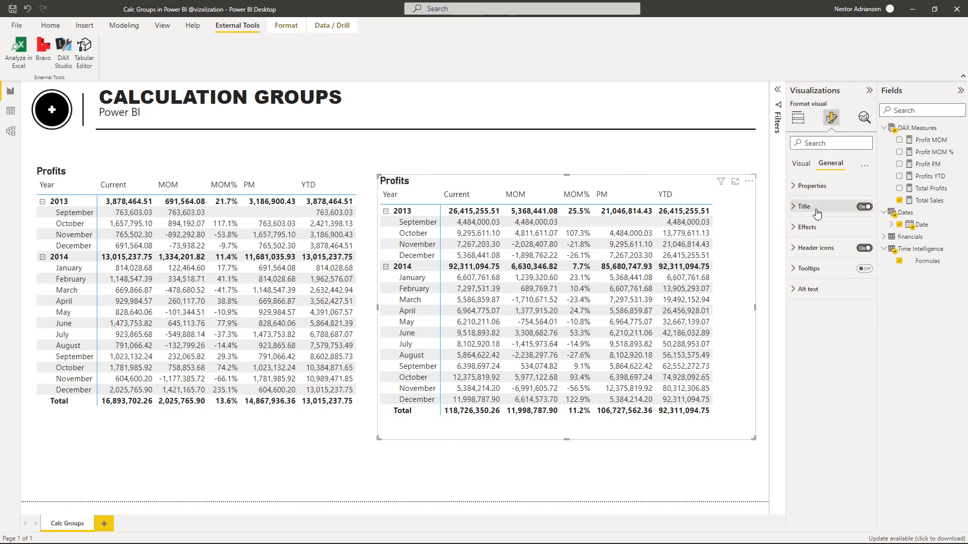
pyautogui.click(816, 208)
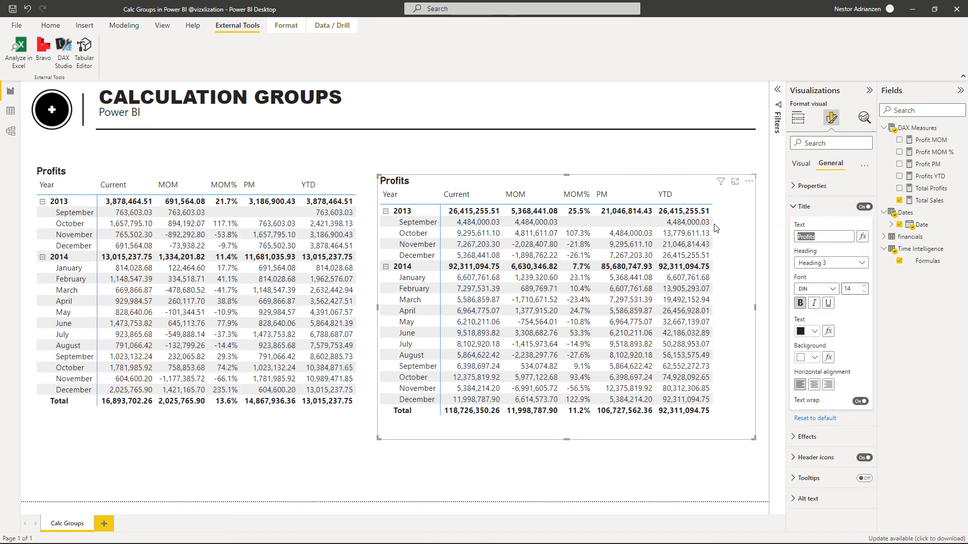
pyautogui.write('Sales')
pyautogui.click(709, 474)
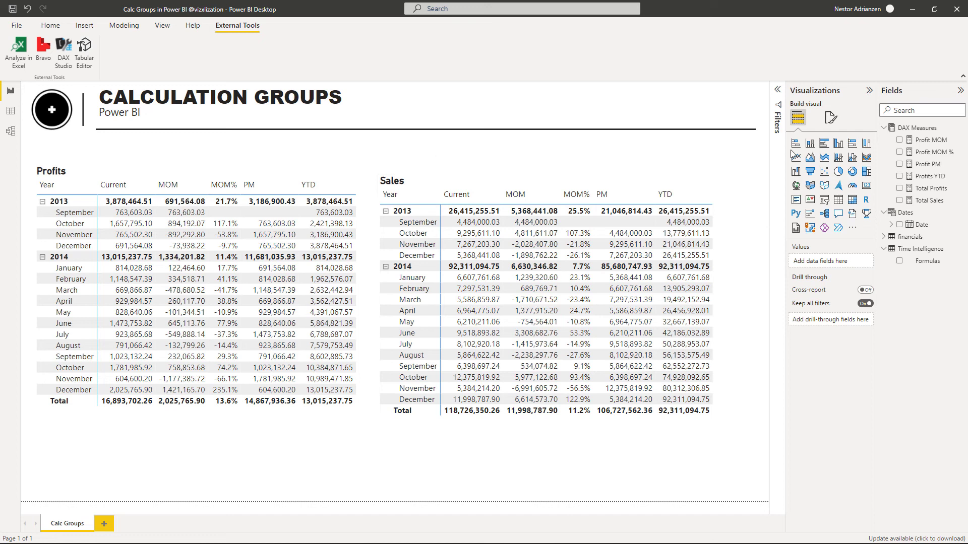
# Add a slicer on the Time Intelligence Formulas field and set its orientation to Horizontal.
pyautogui.click(824, 200)
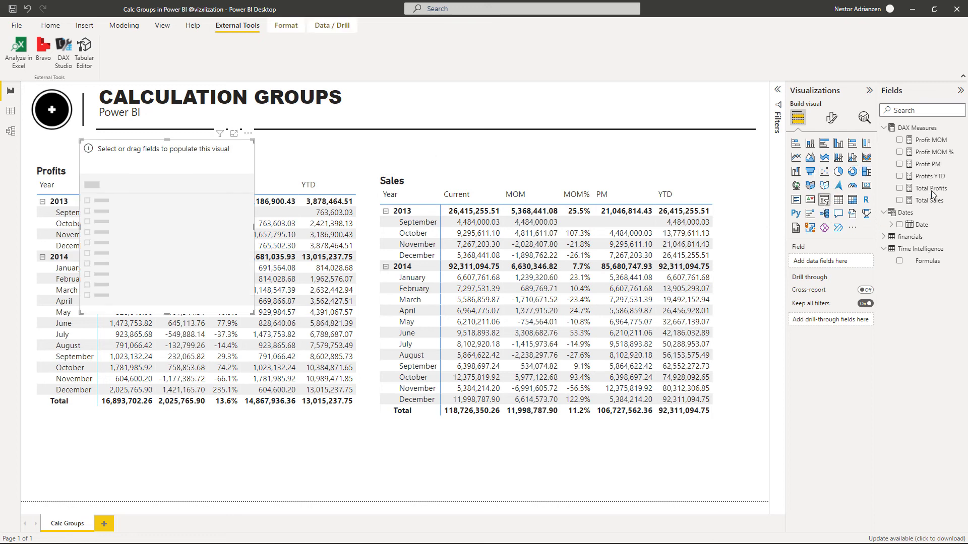
pyautogui.click(900, 262)
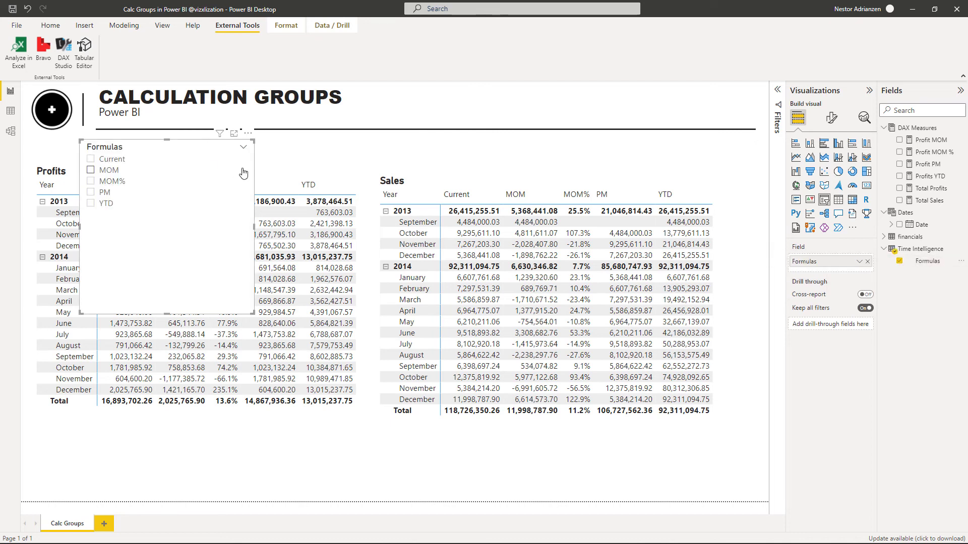
pyautogui.click(833, 119)
pyautogui.click(819, 188)
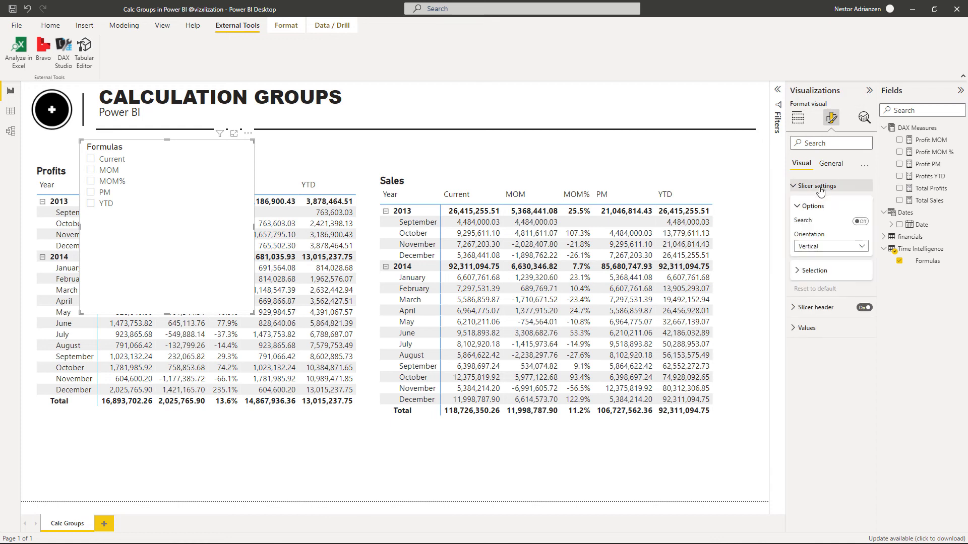
pyautogui.click(848, 246)
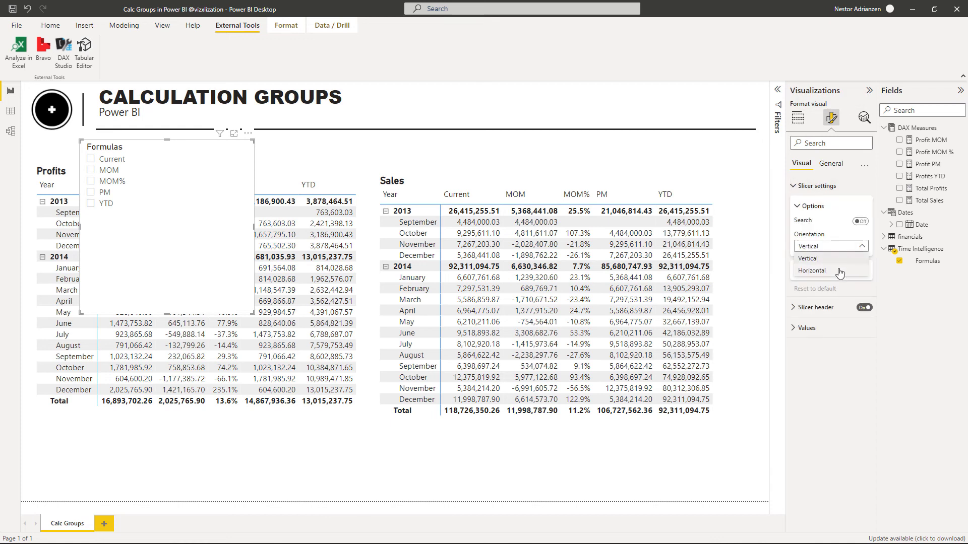
pyautogui.press('Down')
pyautogui.press('Return')
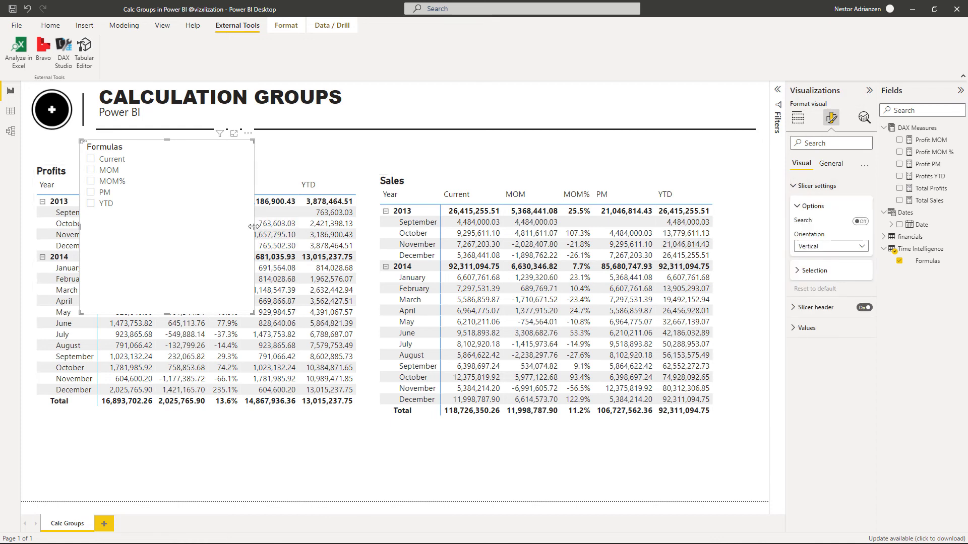
# Resize the slicer into a single row above the Profits matrix, turn off Multi-select with CTRL and show the "Select all" option.
pyautogui.moveTo(254, 227); pyautogui.dragTo(393, 227)
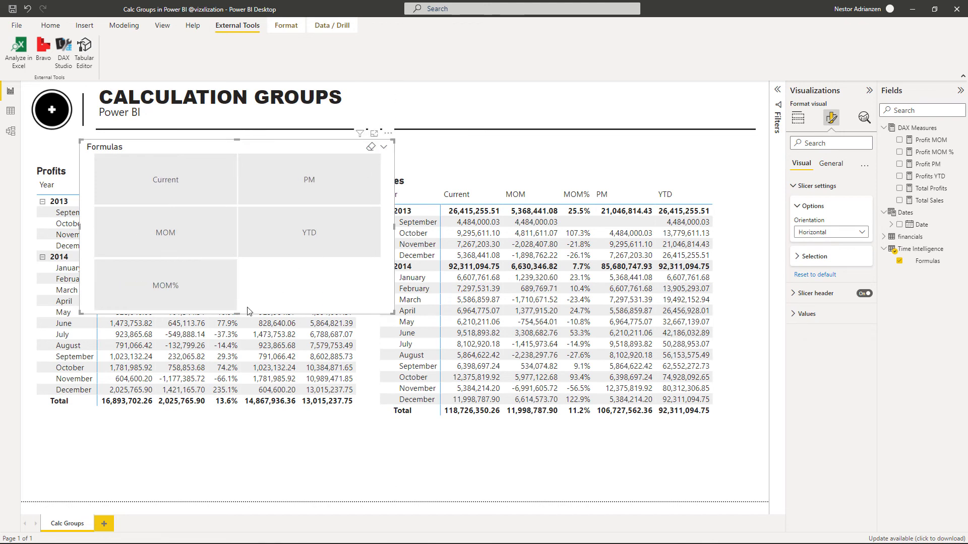
pyautogui.moveTo(236, 313); pyautogui.dragTo(238, 169)
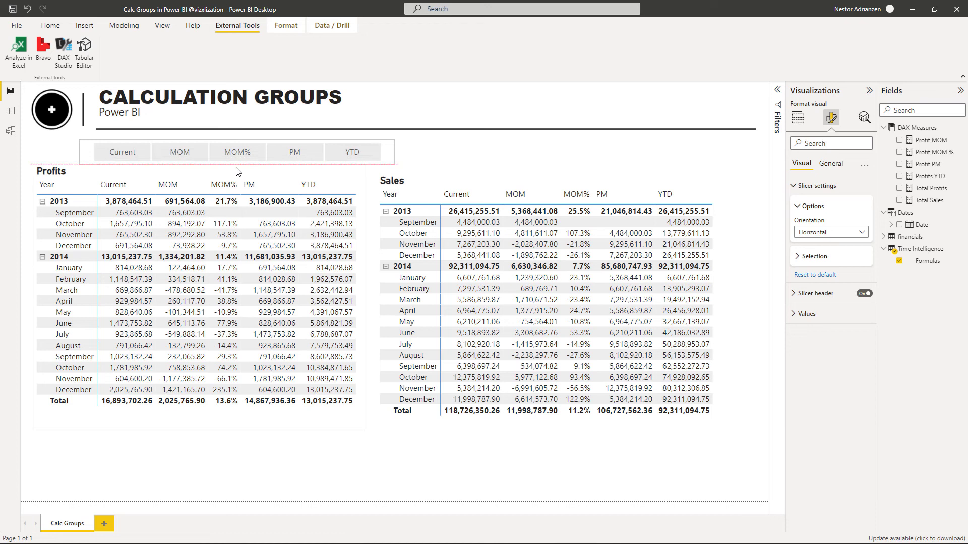
pyautogui.click(814, 256)
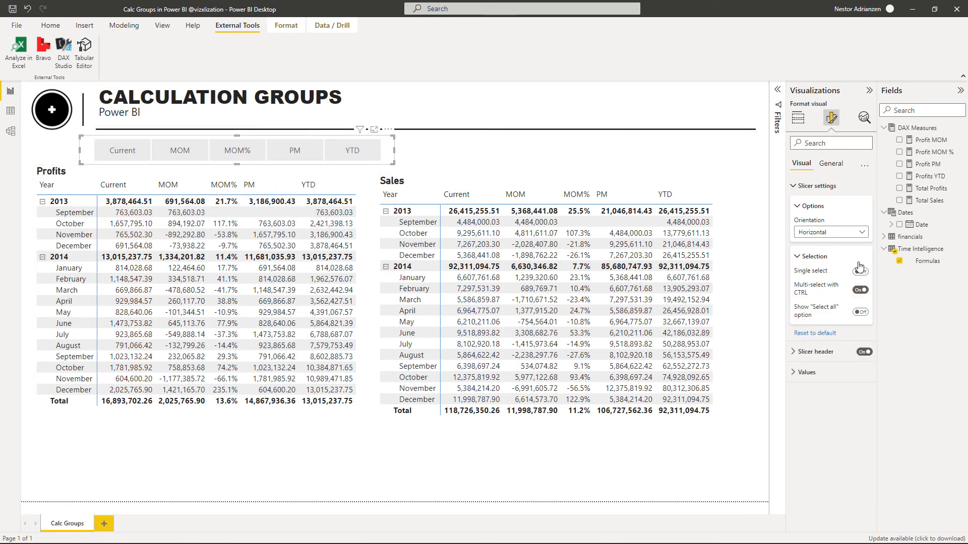
pyautogui.click(860, 313)
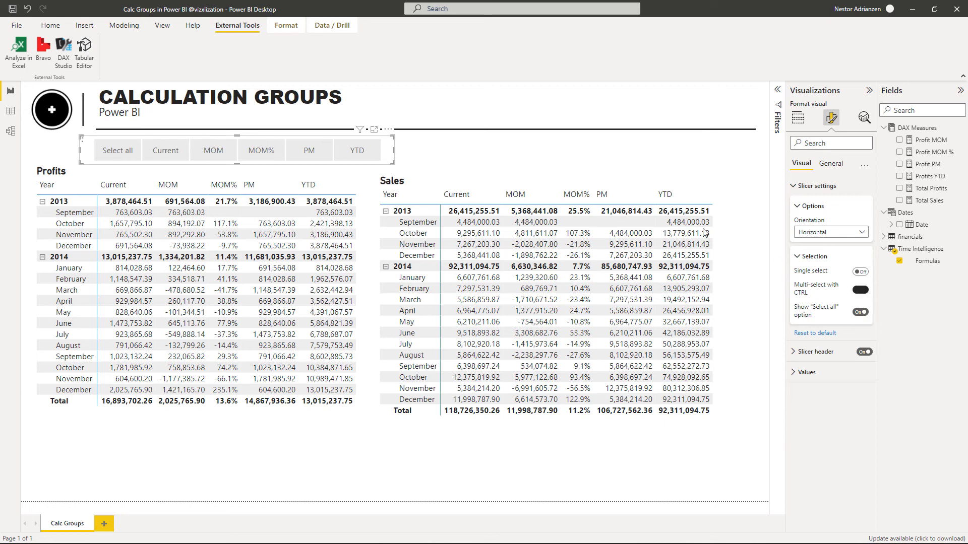
pyautogui.click(241, 165)
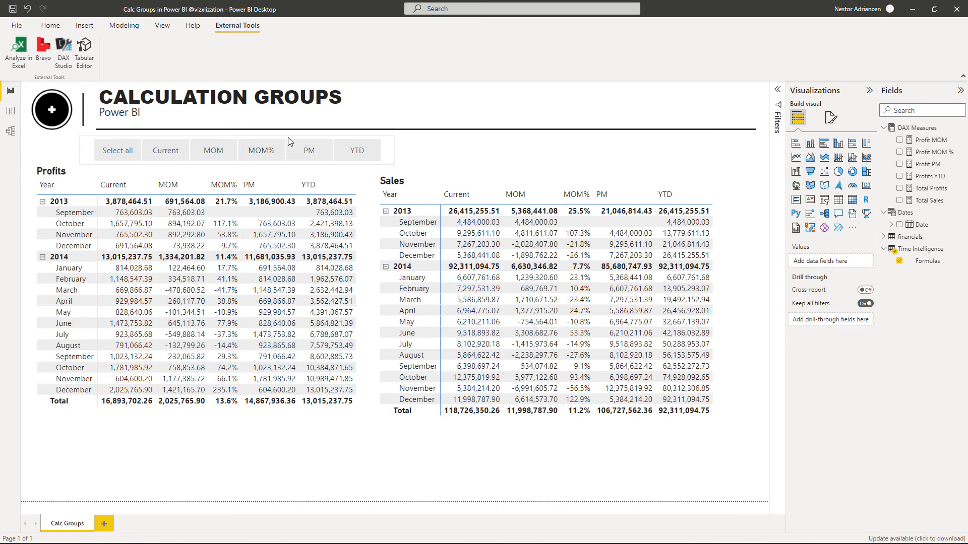
# Filter both matrices to the Current, PM and MOM% calculation items with the slicer.
pyautogui.click(166, 152)
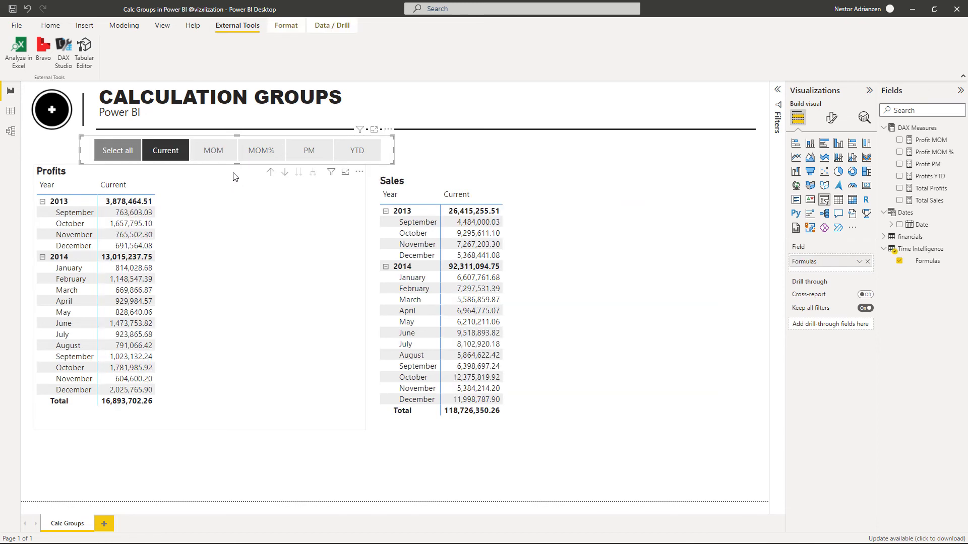
pyautogui.click(312, 151)
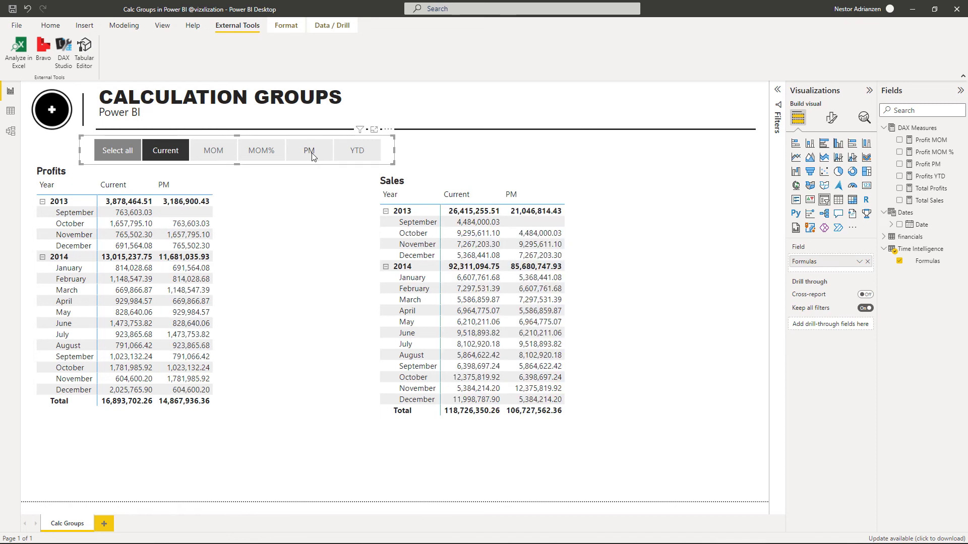
pyautogui.click(263, 157)
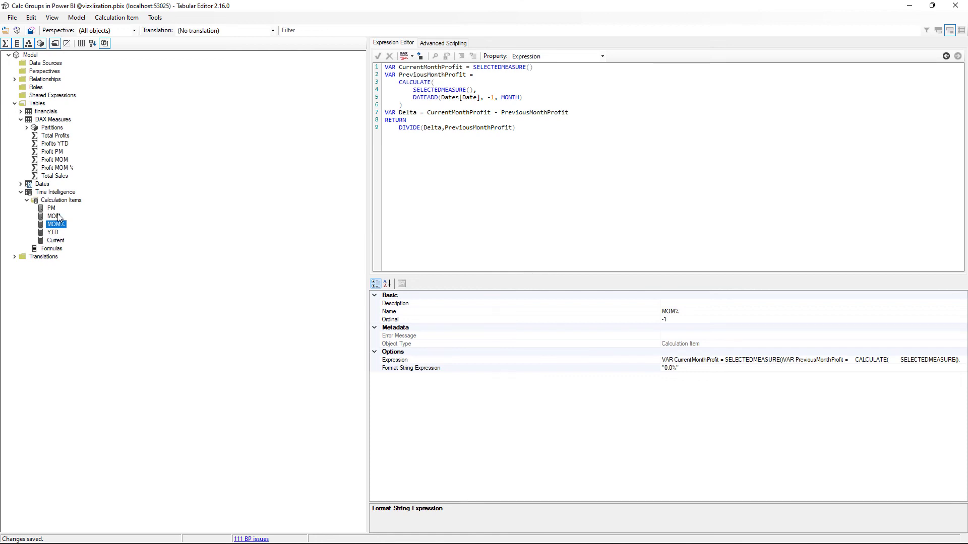
# In Tabular Editor, reorder the calculation items with Current first and MOM% directly after PM, and save the changes to the model.
pyautogui.click(56, 241)
pyautogui.moveTo(56, 246); pyautogui.dragTo(57, 208)
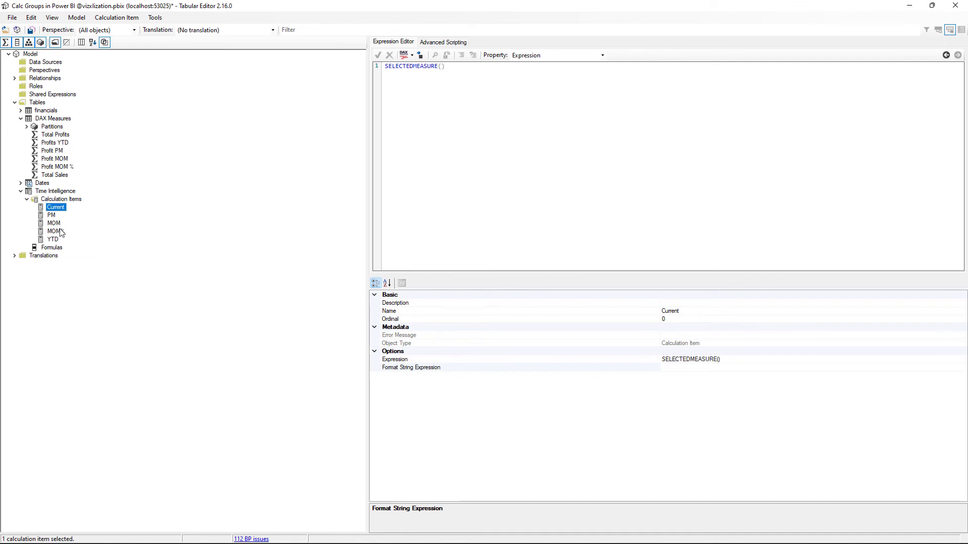
pyautogui.click(58, 233)
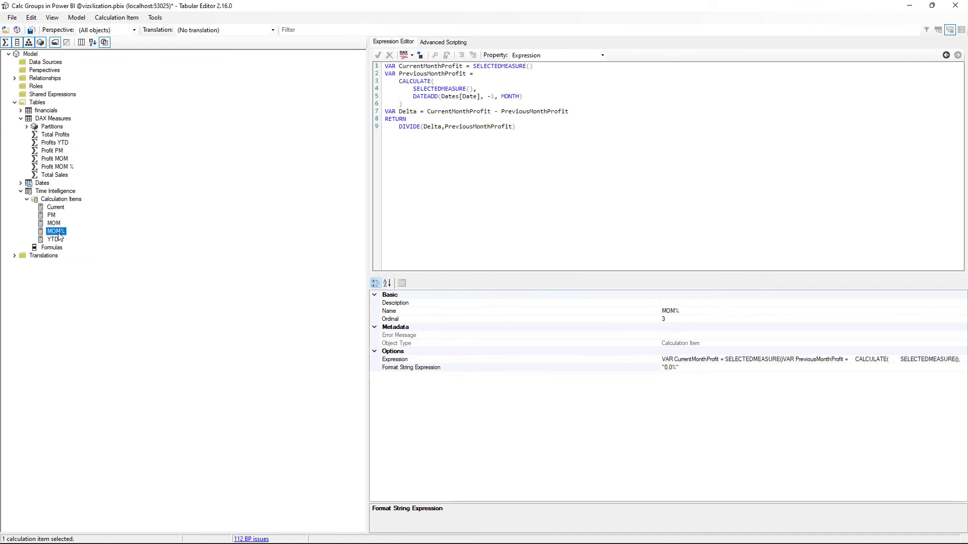
pyautogui.moveTo(59, 236); pyautogui.dragTo(65, 225)
pyautogui.click(31, 30)
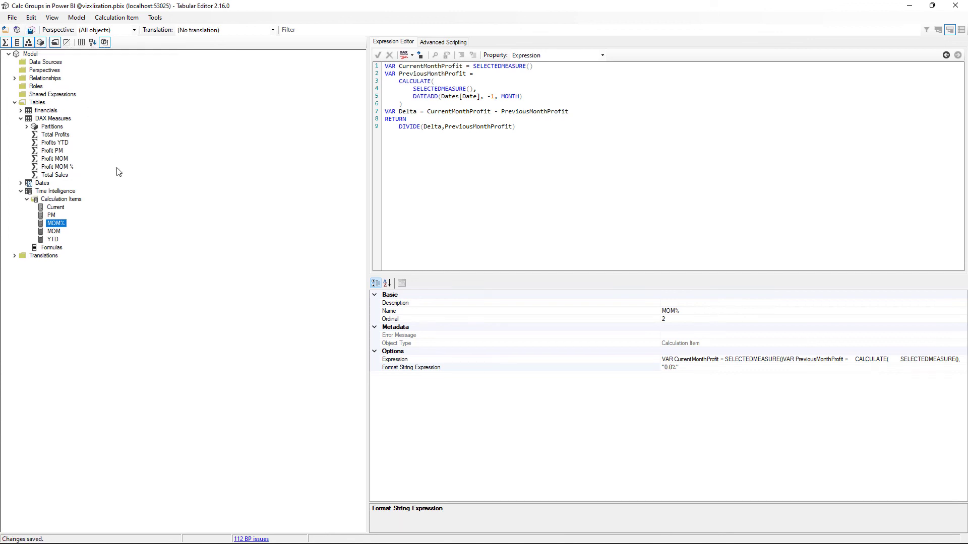
# Switch back to Power BI Desktop, refresh the changed calculation group and select the Profits matrix.
pyautogui.hotkey('alt', 'Tab')
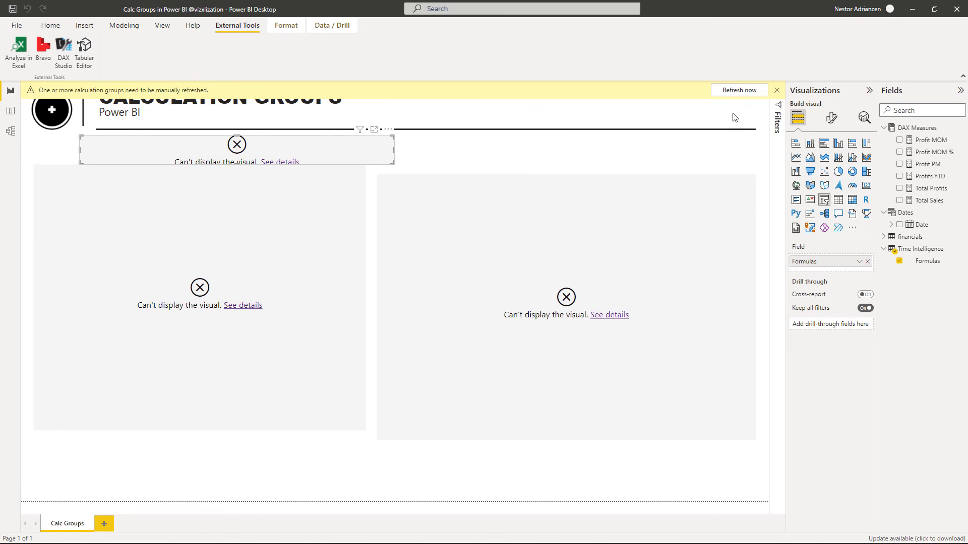
pyautogui.click(740, 90)
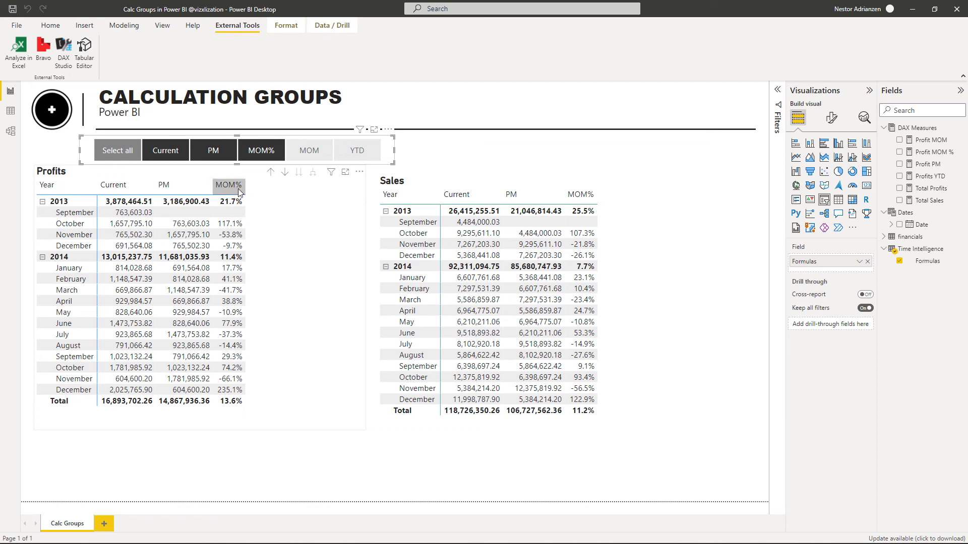
pyautogui.click(317, 296)
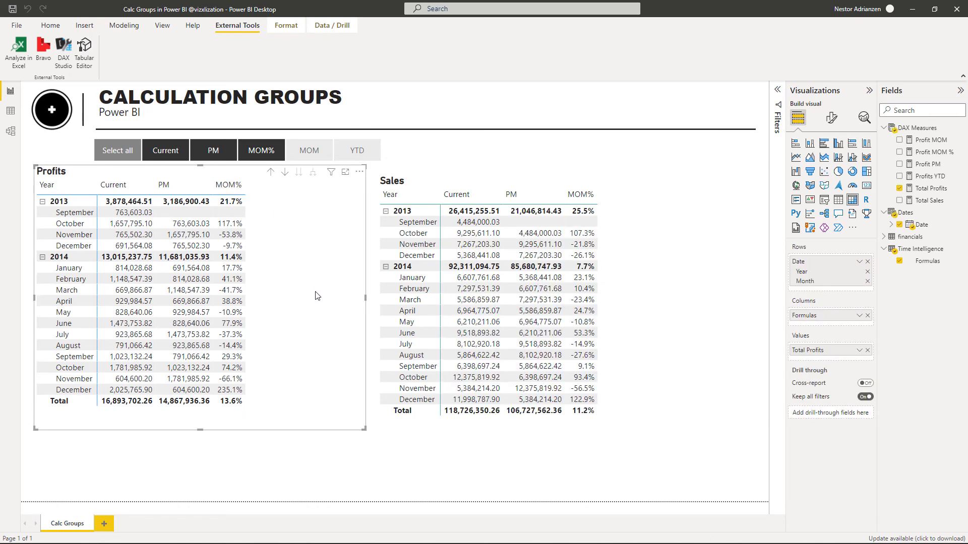